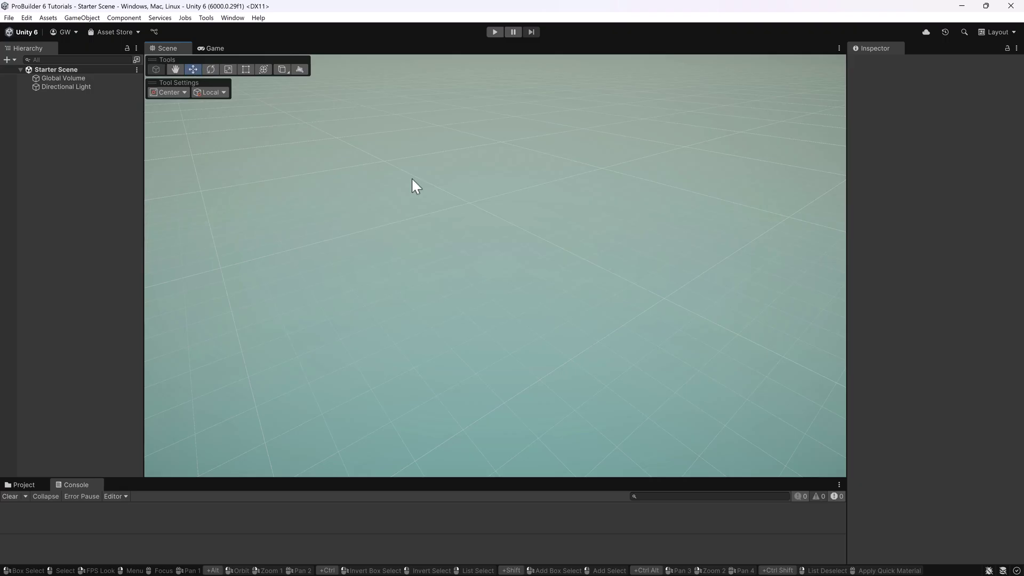
- Bring up the Scene view's Overlay Menu to examine the available overlays, and hide it again
key("grave")
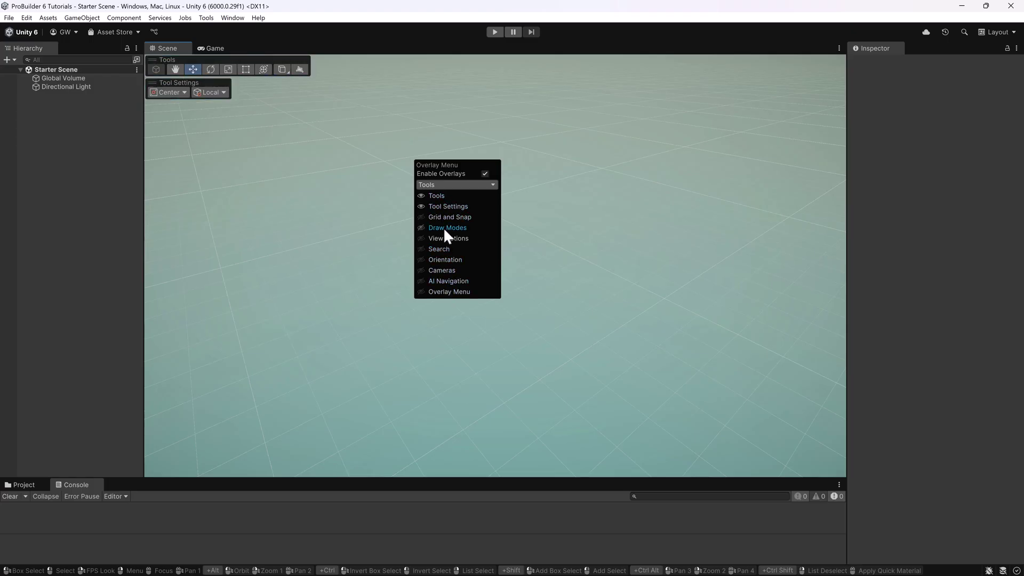
key("grave")
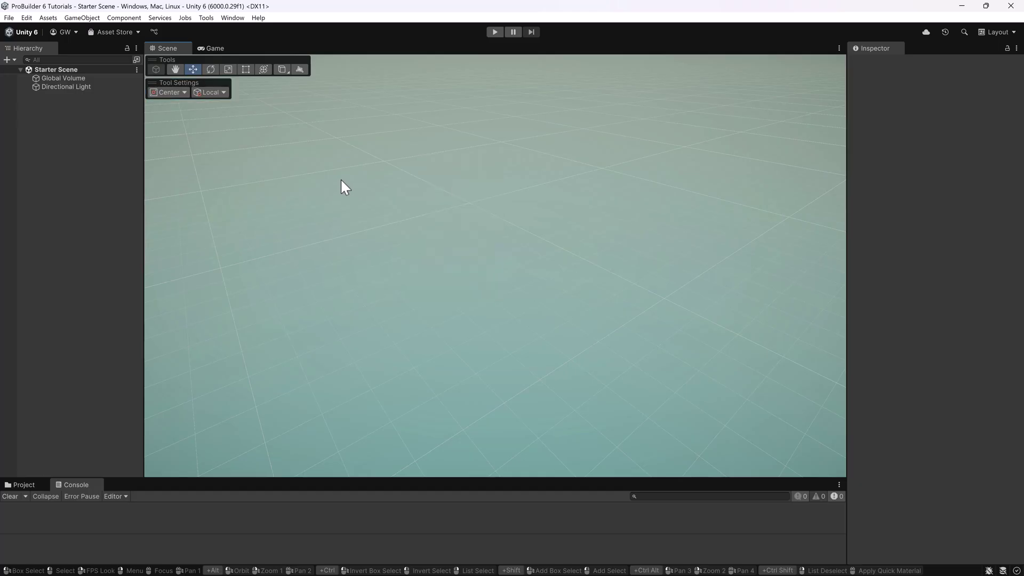
key("grave")
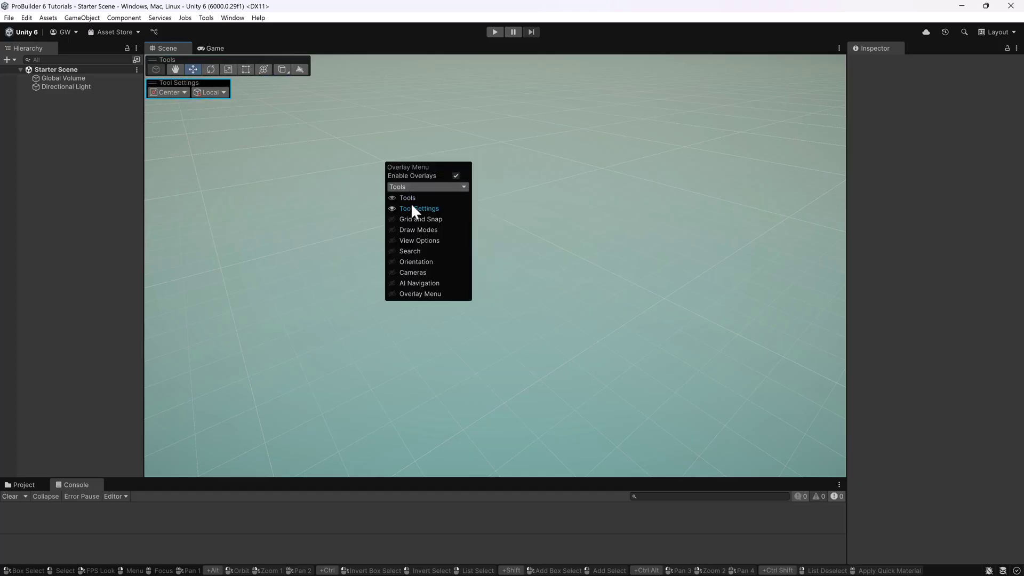
key("grave")
right_click(166, 48)
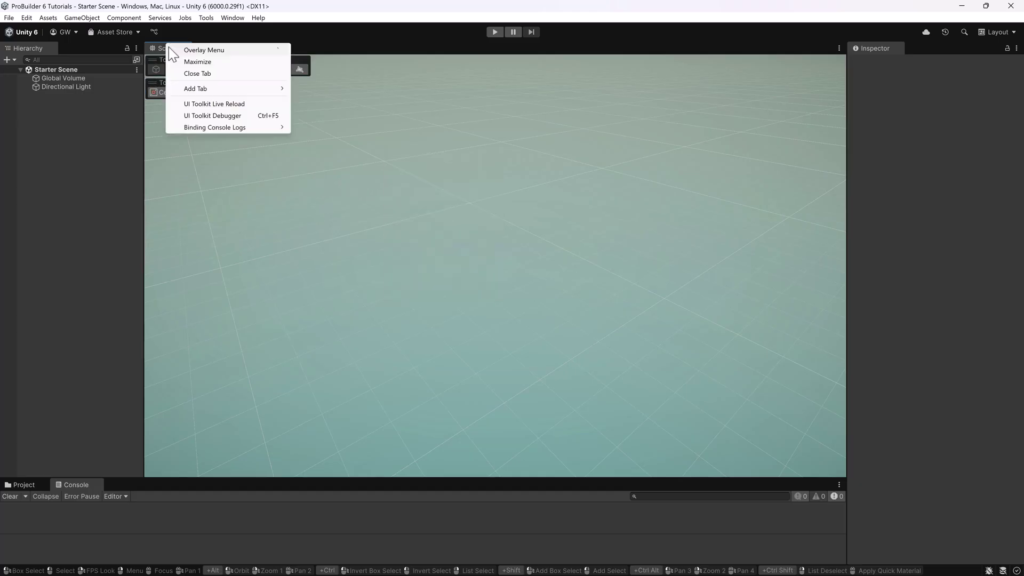
left_click(217, 50)
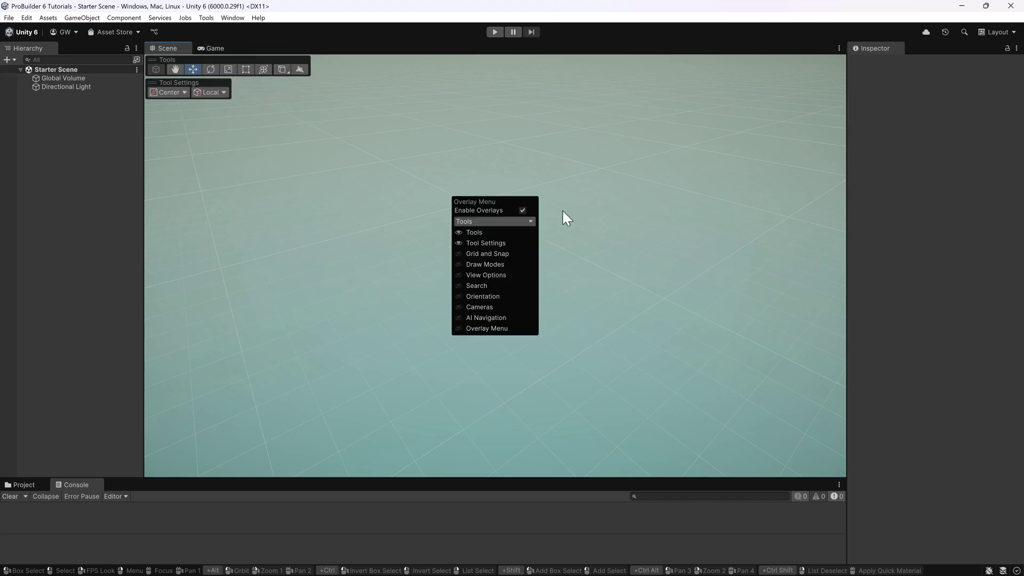
key("grave")
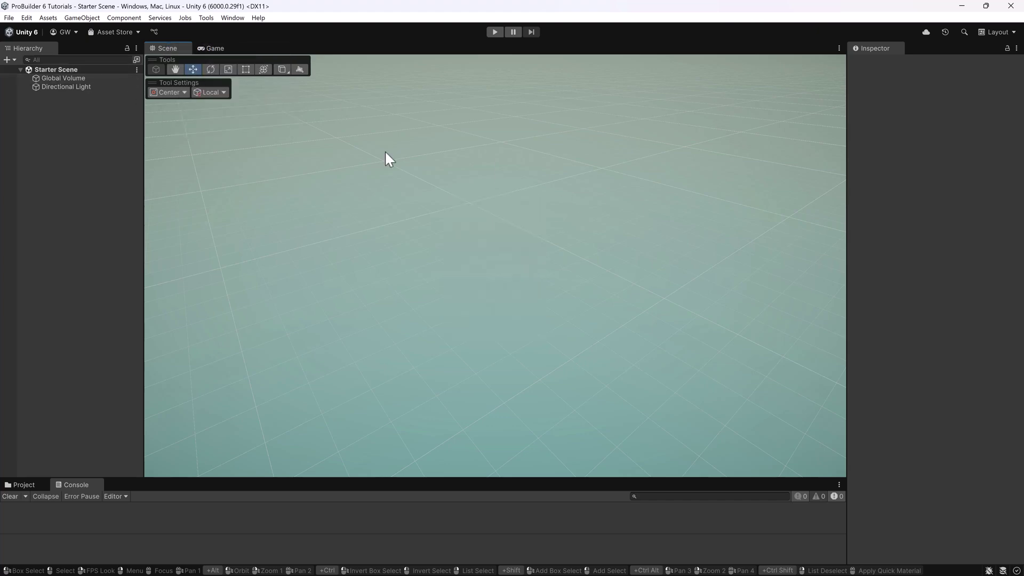
- Create a large ProBuilder cube on the scene grid, about 6.44 × 2 × 4.75 in size
left_click(282, 69)
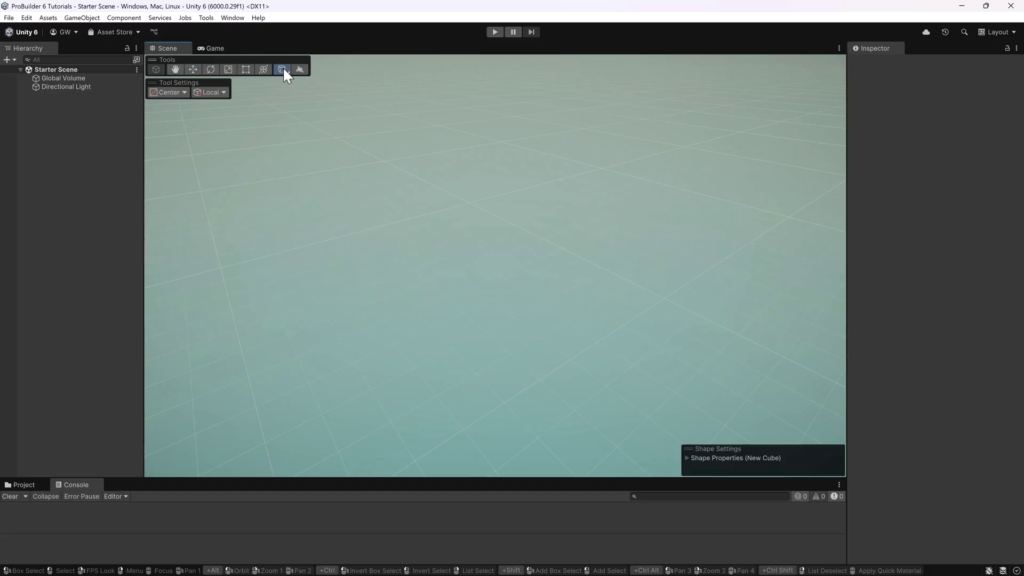
left_click_drag(489, 187, 498, 352)
left_click(516, 235)
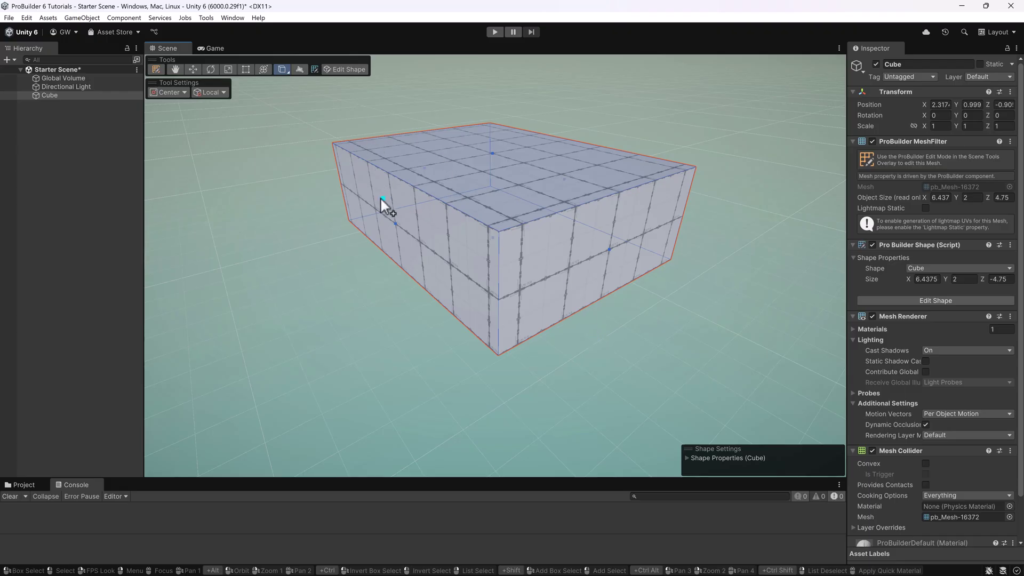
- Add smaller cubes on two adjacent side faces of the large cube, about 1.13 × 1.19 × 2.94 and 1.13 × 1.19 × 2
left_click_drag(392, 204, 435, 271)
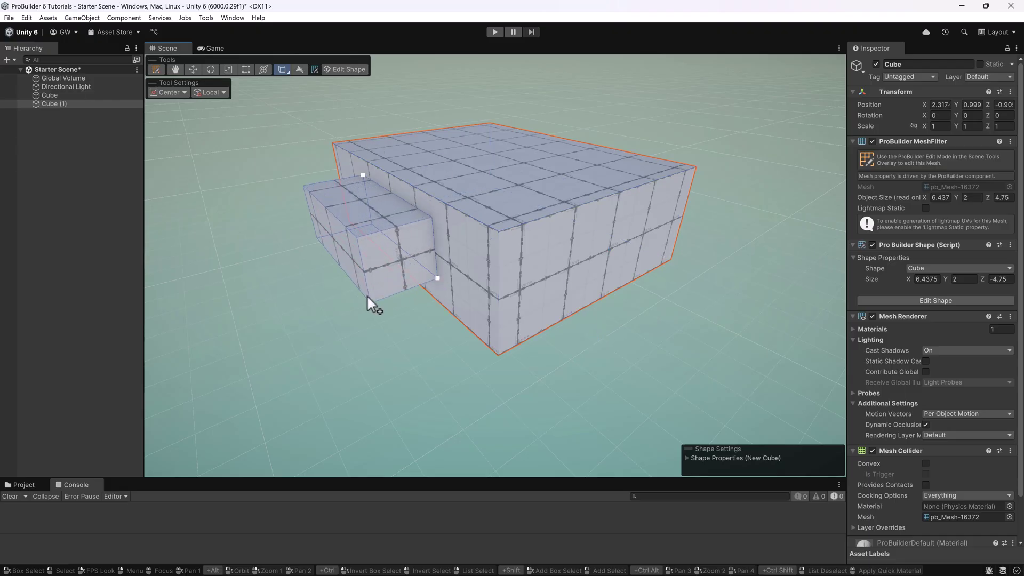
left_click(367, 295)
left_click_drag(643, 217, 572, 302)
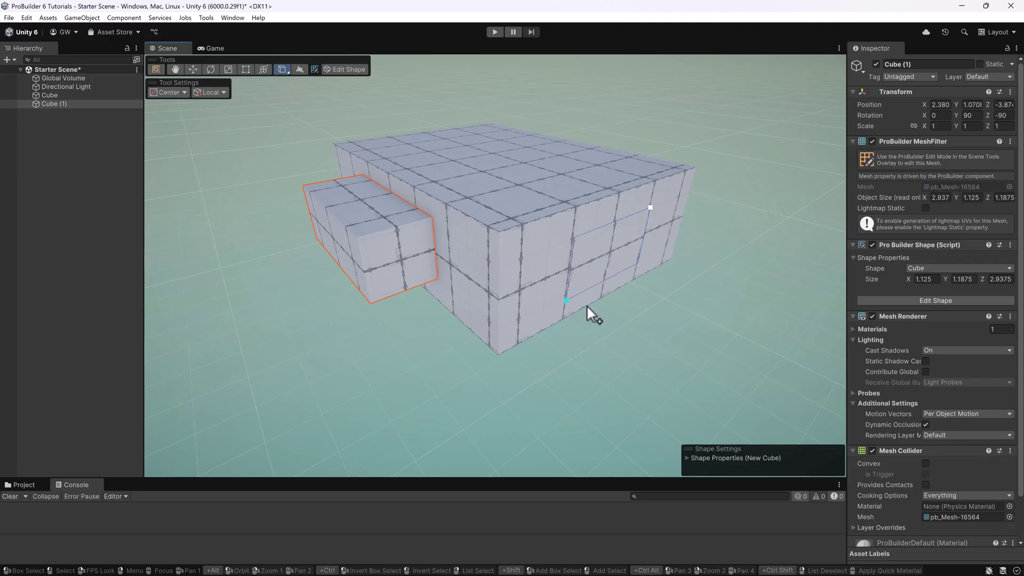
left_click(632, 329)
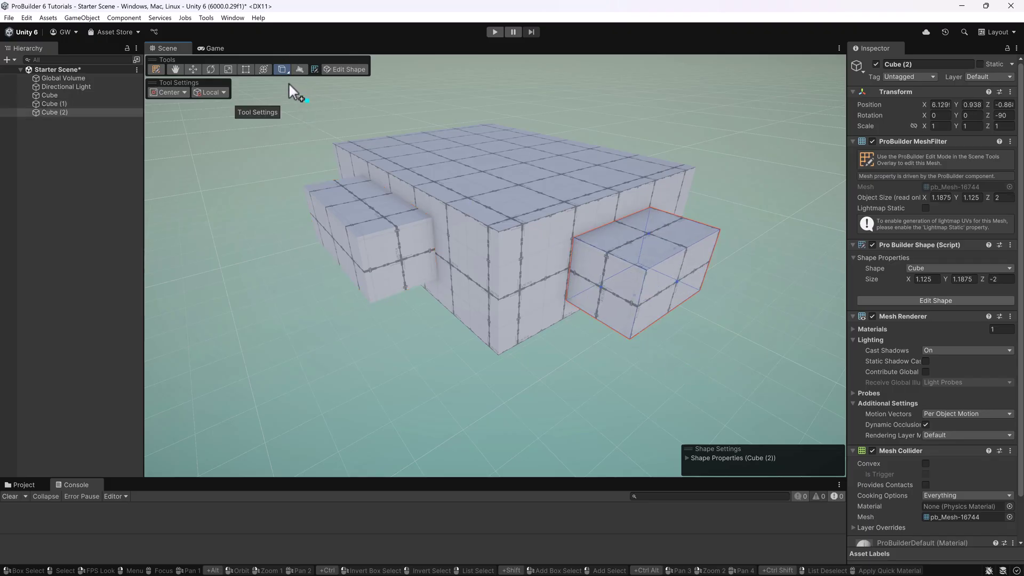
- Create an arch on the large cube's top face, about 3.44 × 1.44 × 2.81 in size
right_click(283, 69)
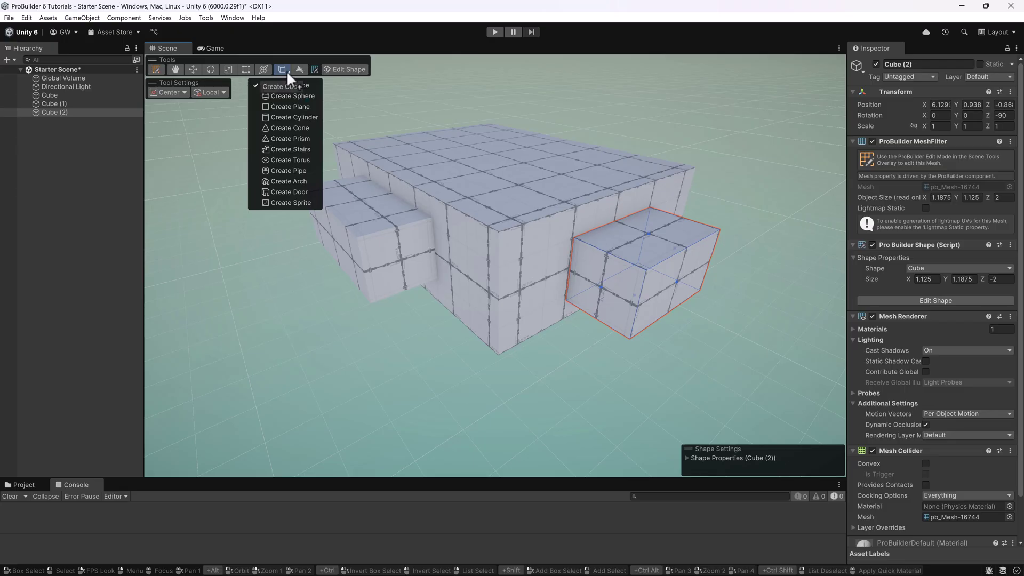
left_click(291, 179)
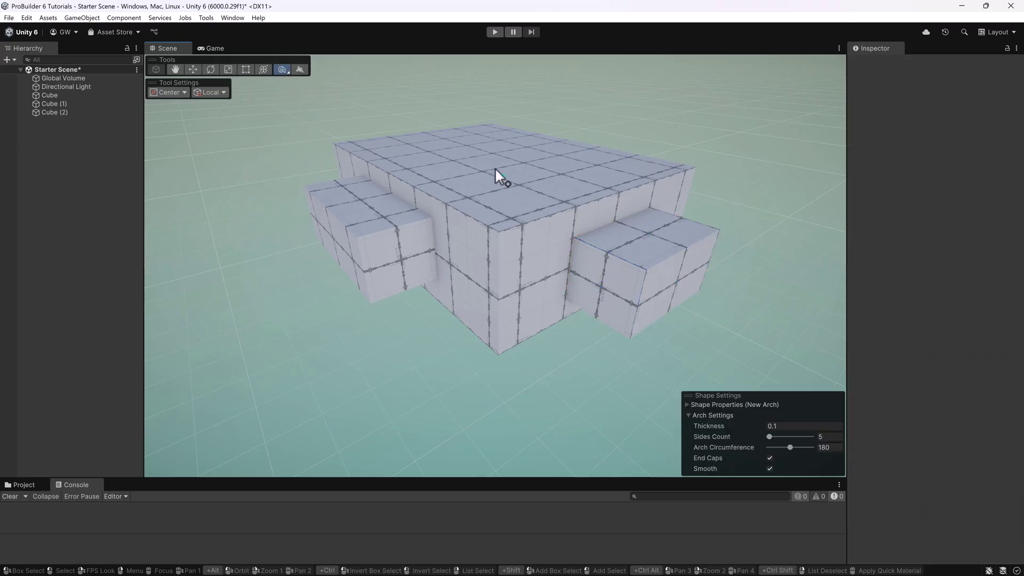
left_click_drag(481, 127, 463, 176)
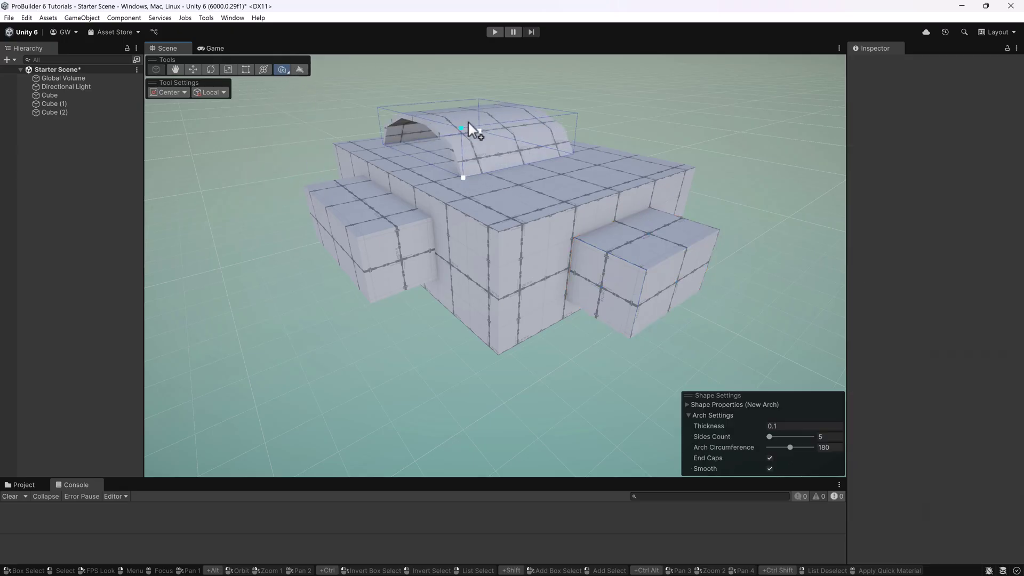
left_click(463, 83)
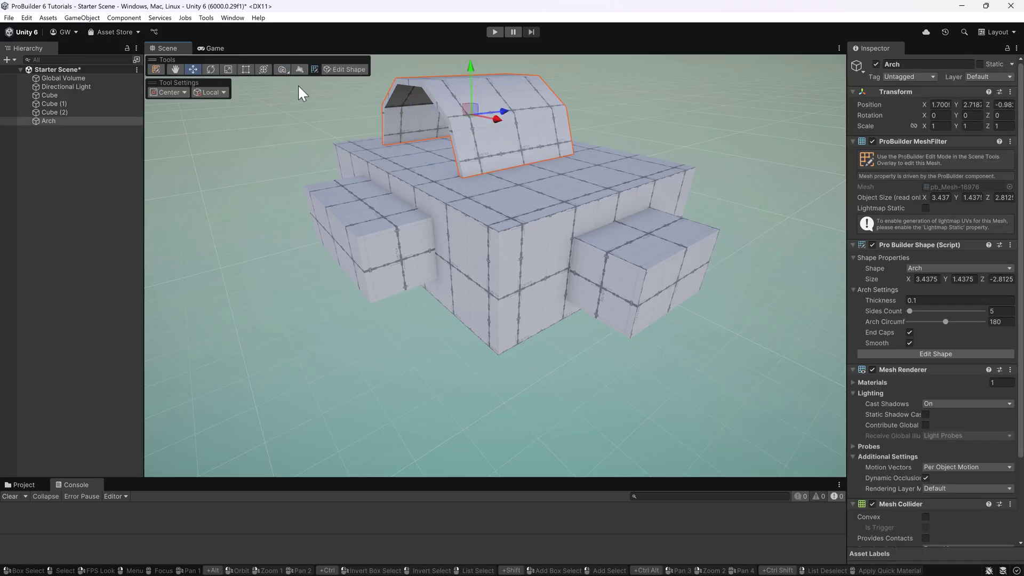
- Create stairs beside the arch on the large cube's top face and resize them to about 1.5 × 1.28 × 2.08
left_click(283, 69)
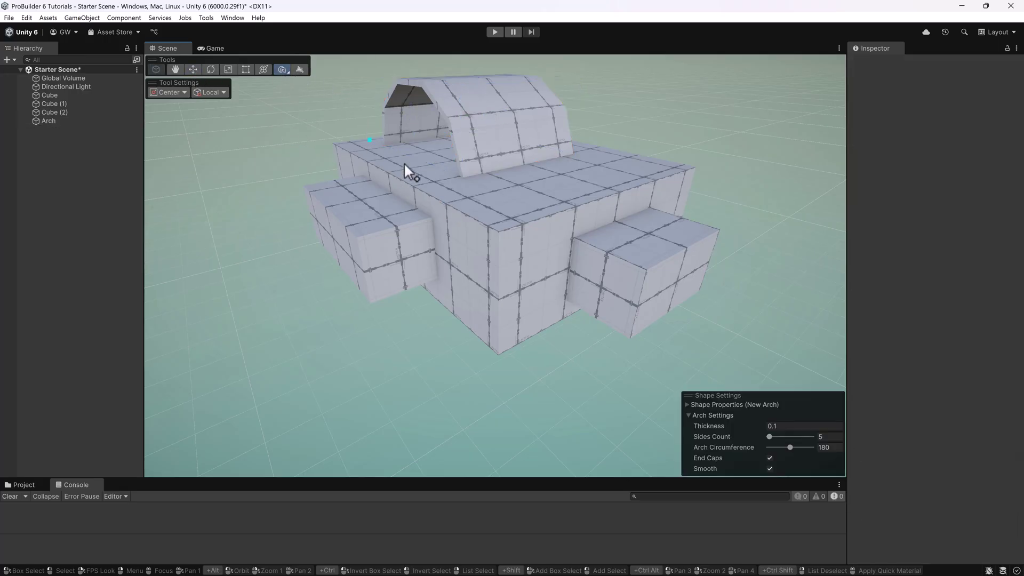
left_click(283, 66)
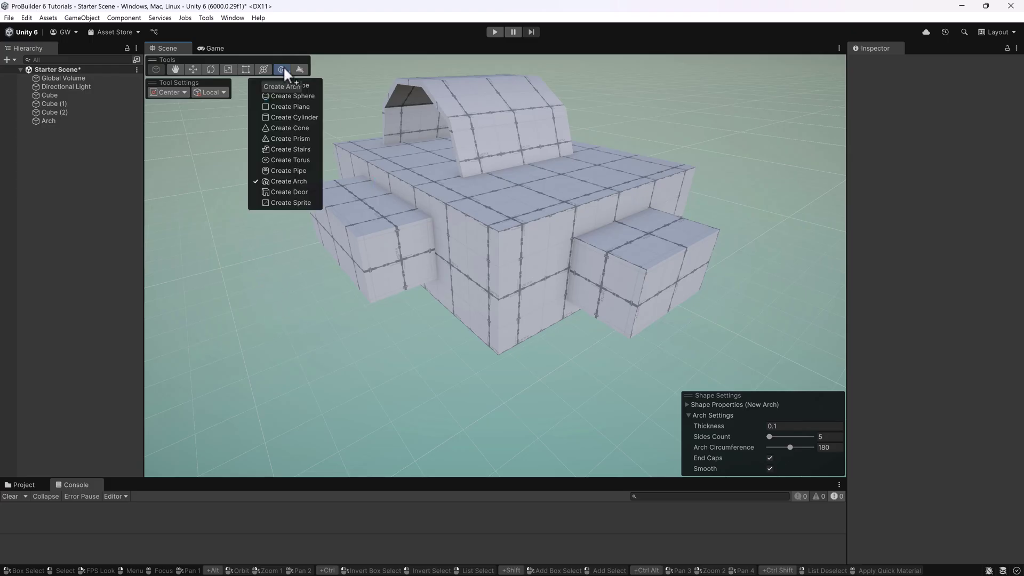
left_click(299, 149)
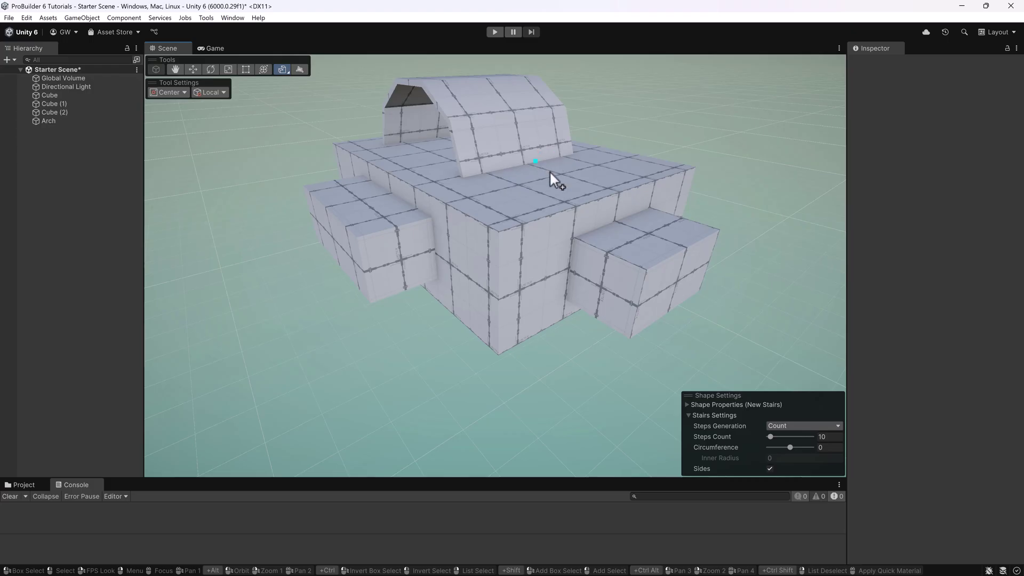
left_click_drag(575, 160, 543, 208)
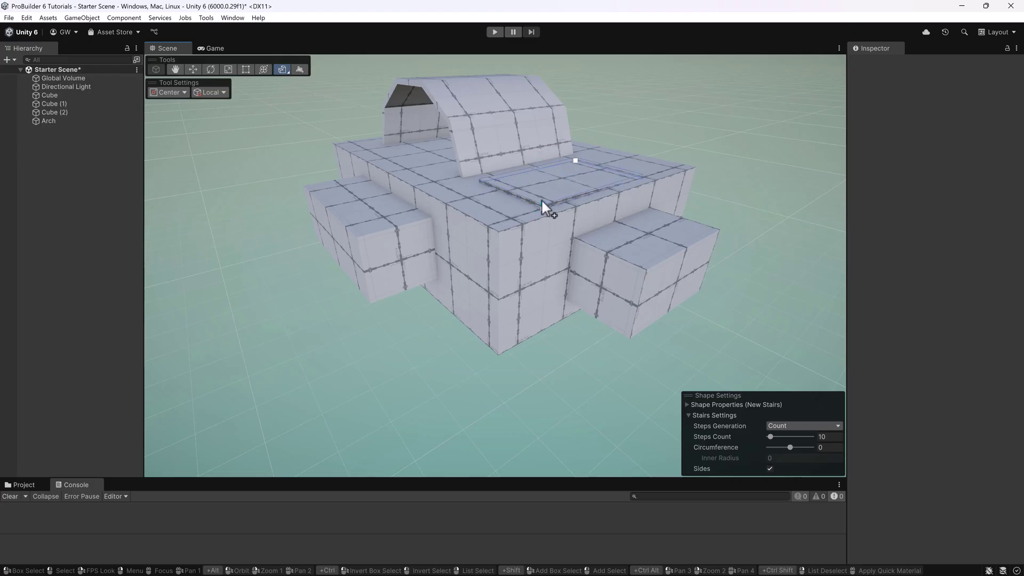
left_click(540, 127)
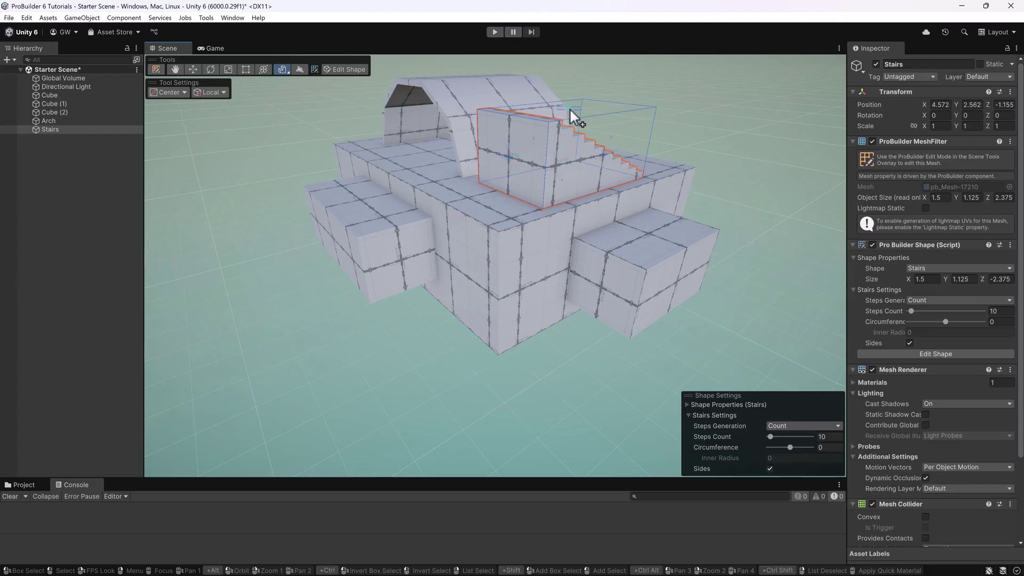
mouse_move(570, 108)
left_mouse_down()
mouse_move(569, 129)
mouse_move(574, 98)
left_mouse_up()
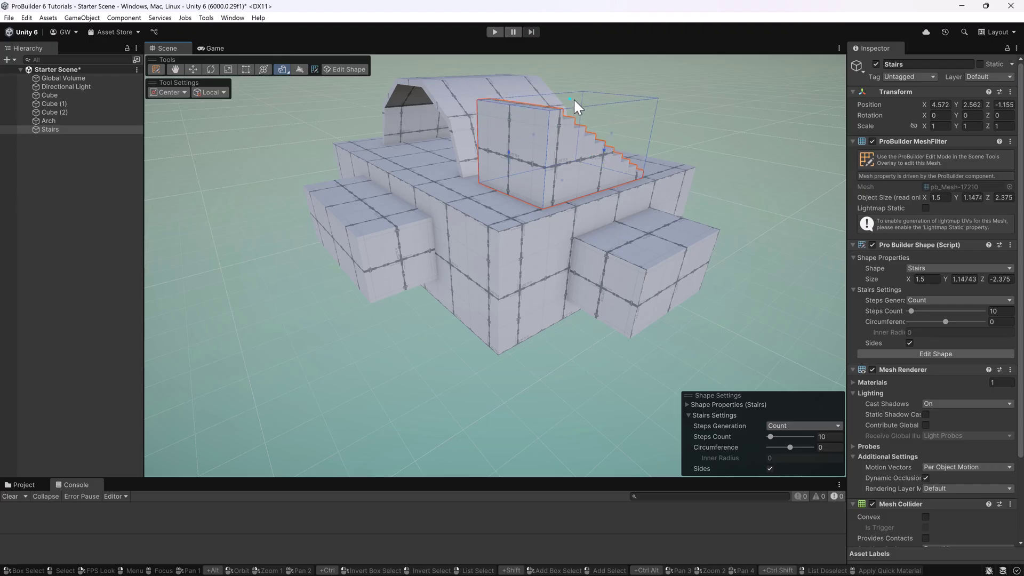
left_click_drag(508, 150, 527, 174)
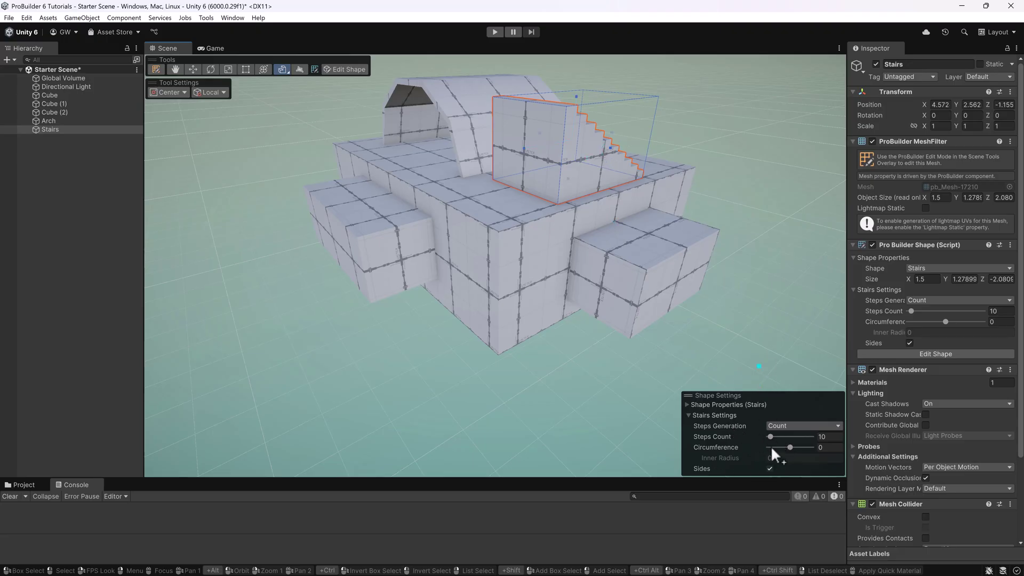
- Curve the stairs into a spiral with a circumference of -333 and resize them to about 3 high and 1.44 deep
left_click_drag(747, 192, 527, 165, "alt")
scroll(528, 170, "up", 5)
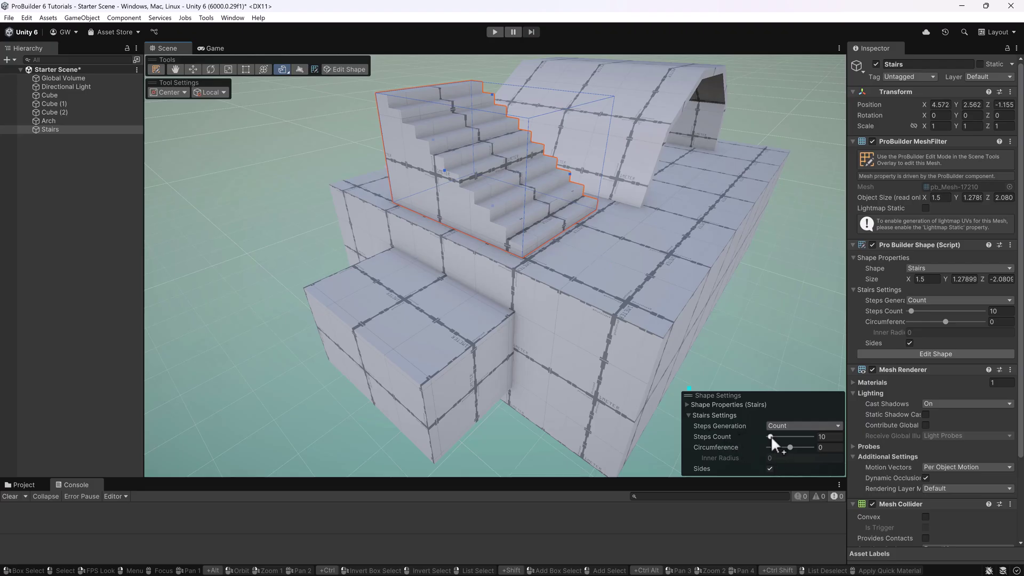
mouse_move(771, 436)
left_mouse_down()
mouse_move(788, 446)
mouse_move(769, 450)
left_mouse_up()
left_click_drag(480, 247, 542, 263, "alt")
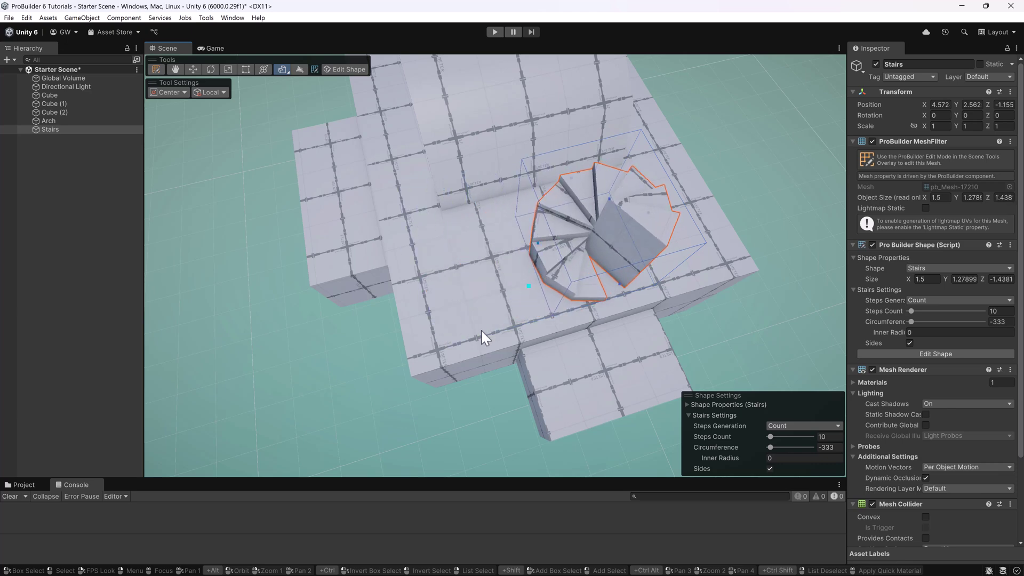
left_click_drag(481, 329, 587, 91, "alt")
mouse_move(487, 210)
left_mouse_down("alt")
mouse_move(693, 215)
mouse_move(485, 224)
left_mouse_up("alt")
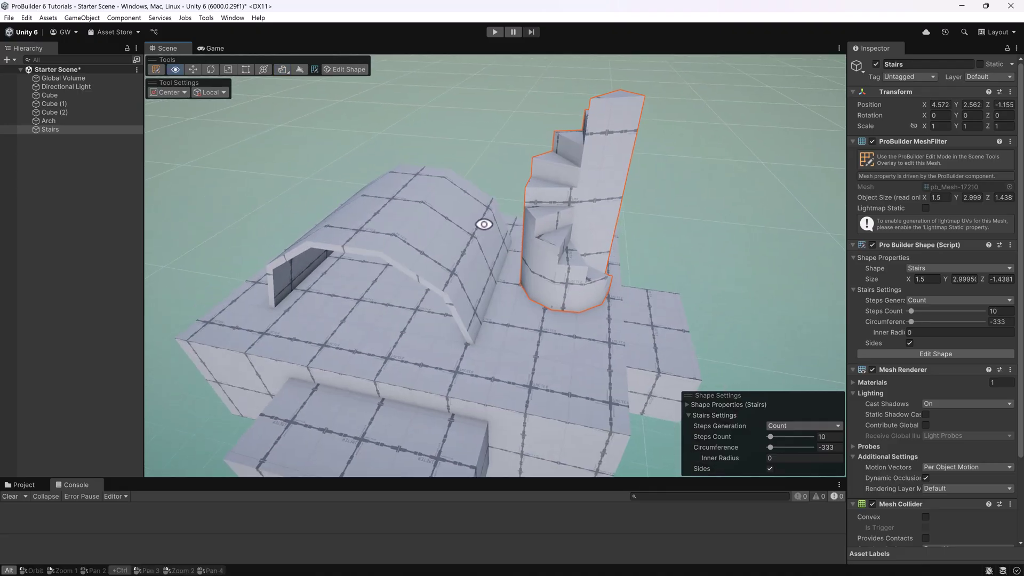
- Extend the spiral stairs to a full turn by setting the circumference to -360
left_click_drag(651, 249, 370, 226, "alt")
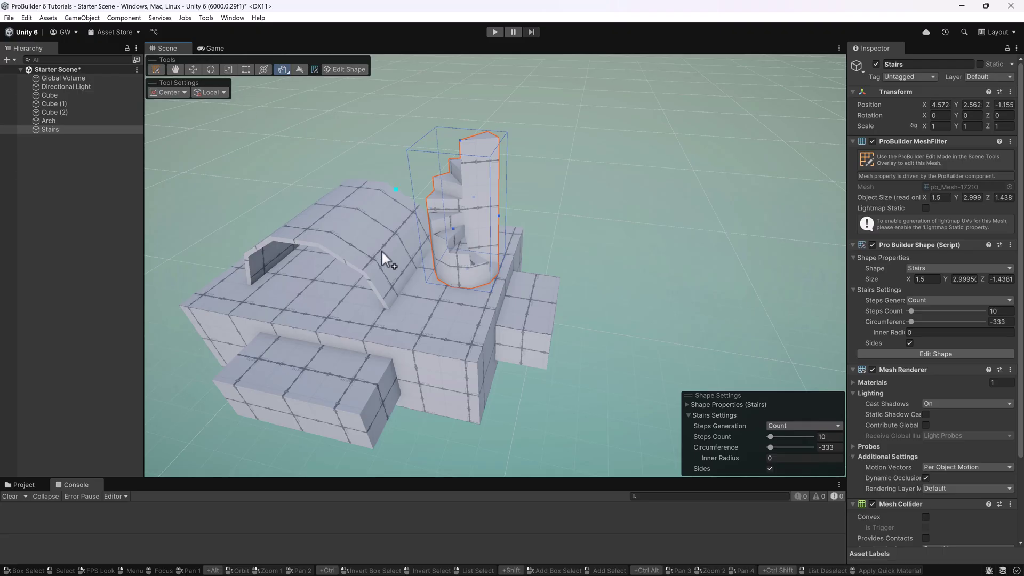
scroll(451, 258, "up", 3)
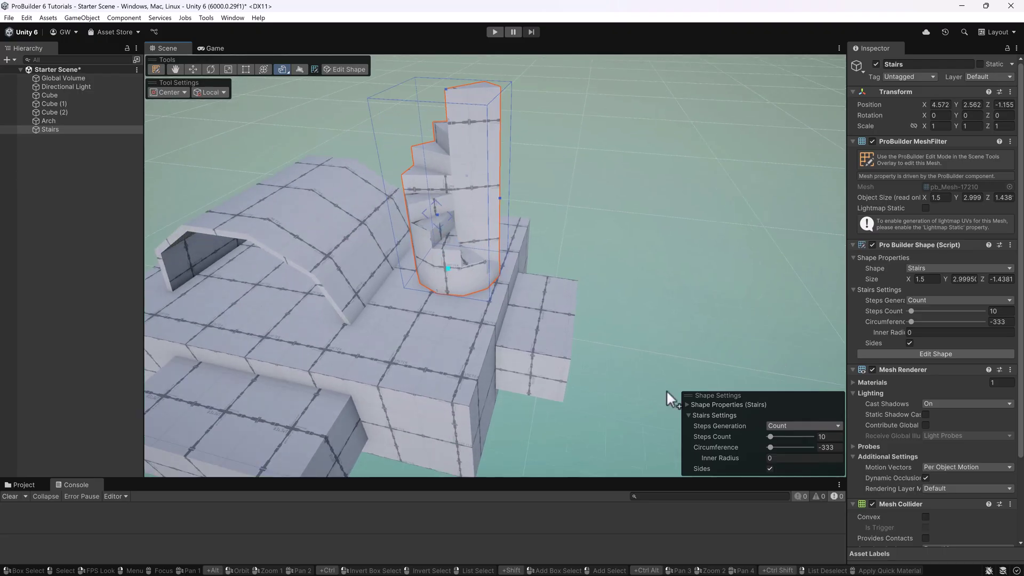
left_click_drag(769, 446, 762, 448)
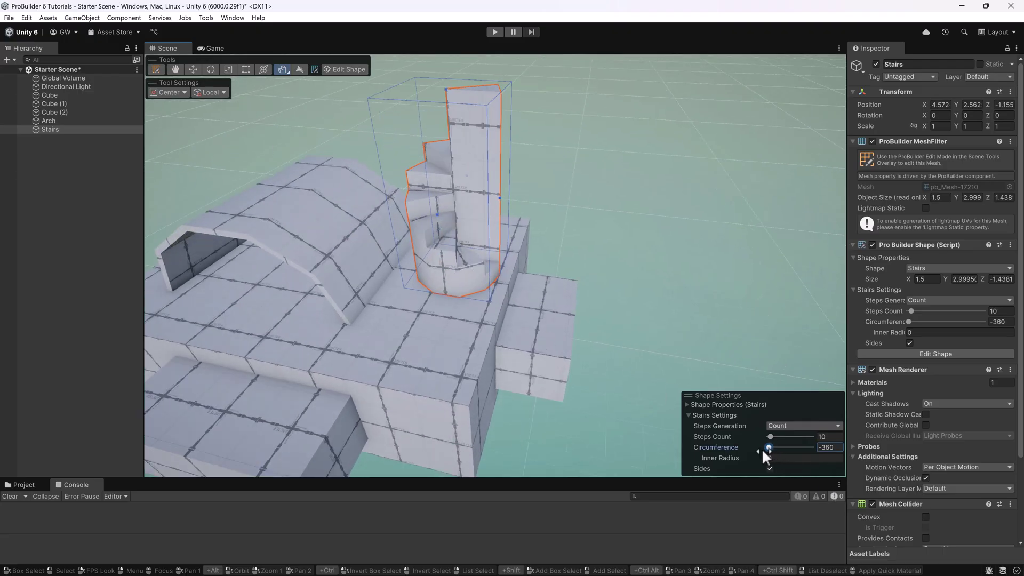
- Straighten the stairs by setting the circumference to 0, and reduce their height to about 1.62
left_click(831, 447)
type("0")
key("Return")
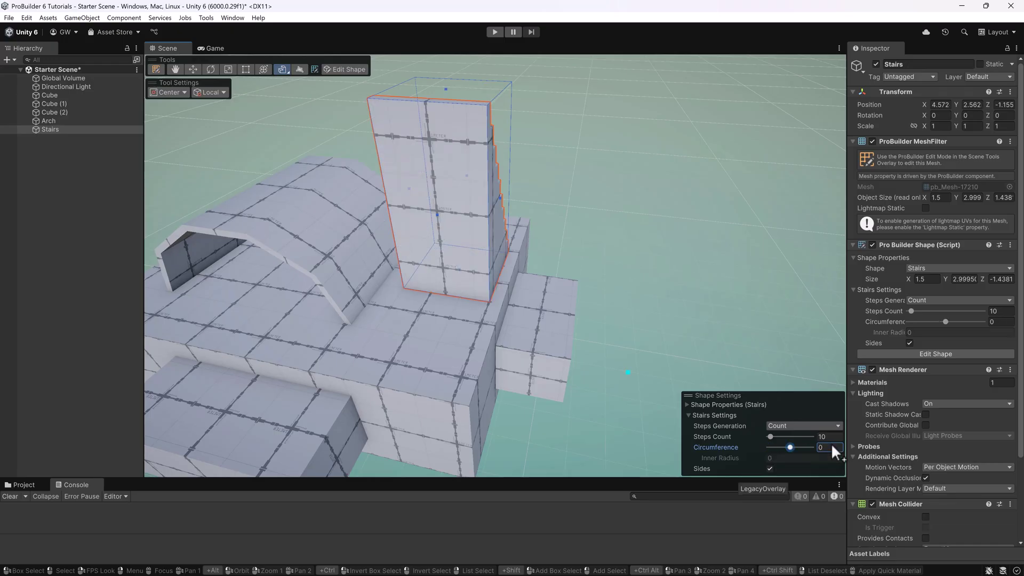
left_click_drag(565, 197, 569, 251, "alt")
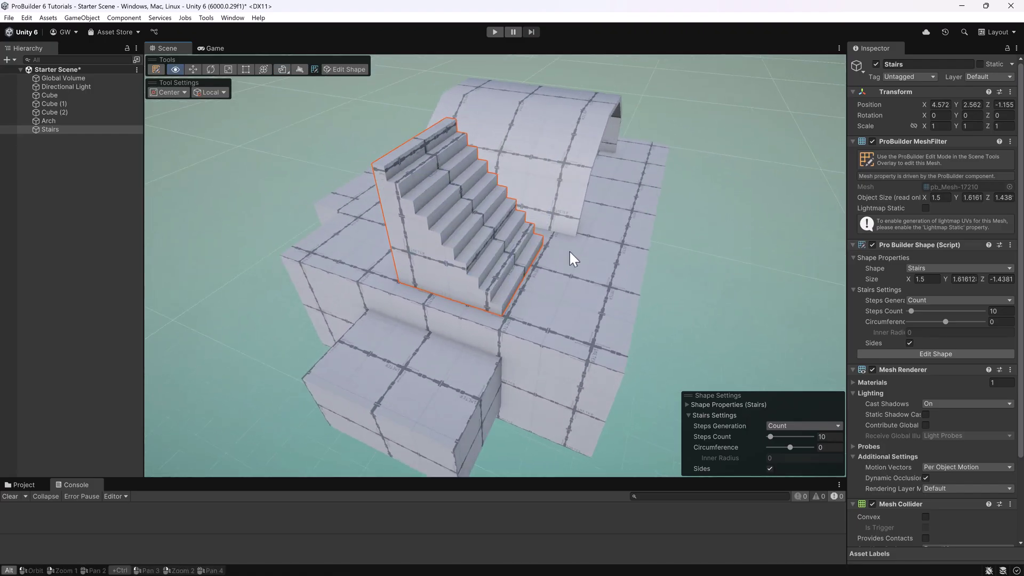
- Rotate the stairs repeatedly in quarter turns within their bounding box to change the direction in which they climb
left_click(453, 247)
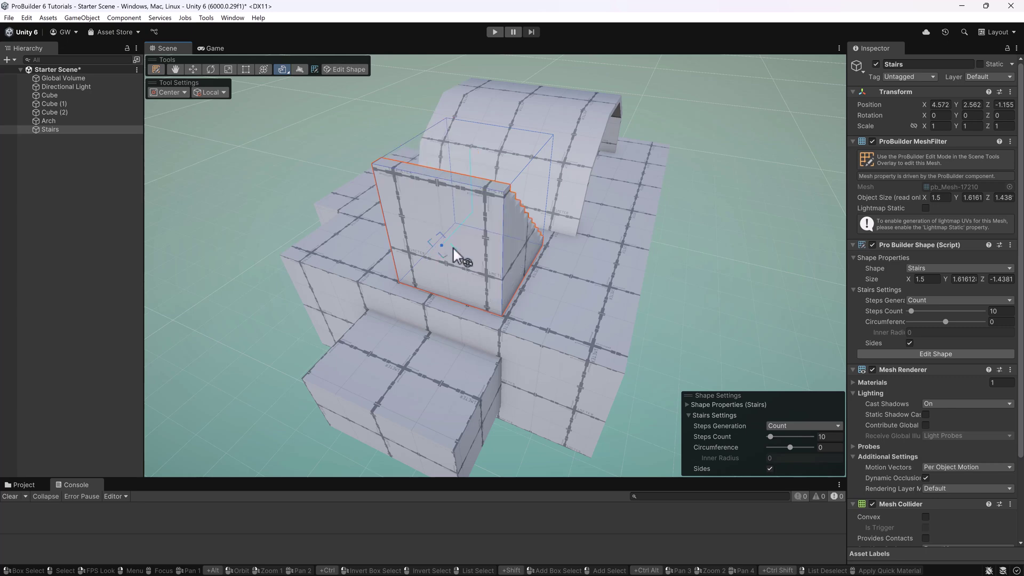
left_click(453, 247)
left_click(453, 246)
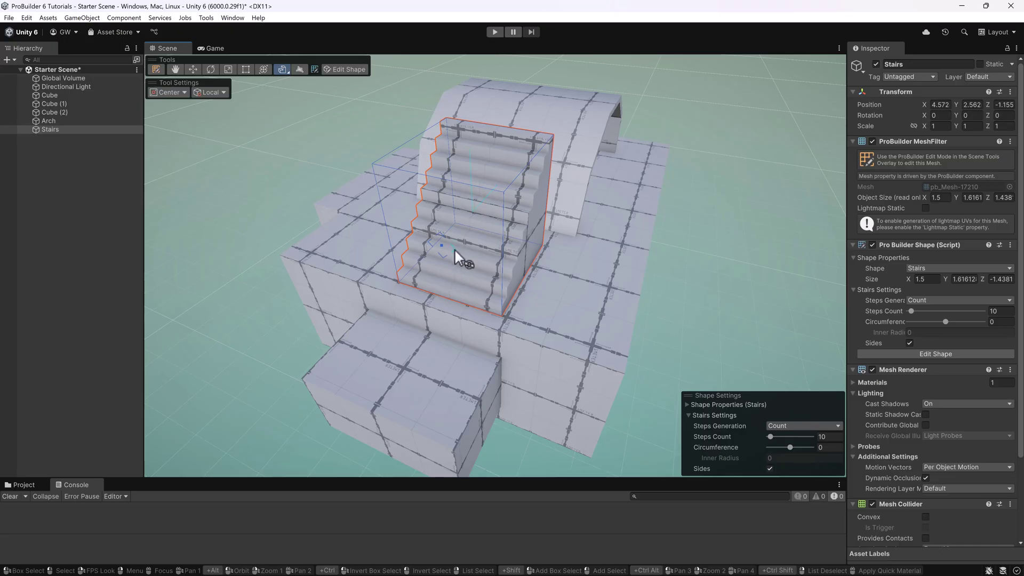
left_click(454, 248)
left_click(433, 244)
left_click(442, 235)
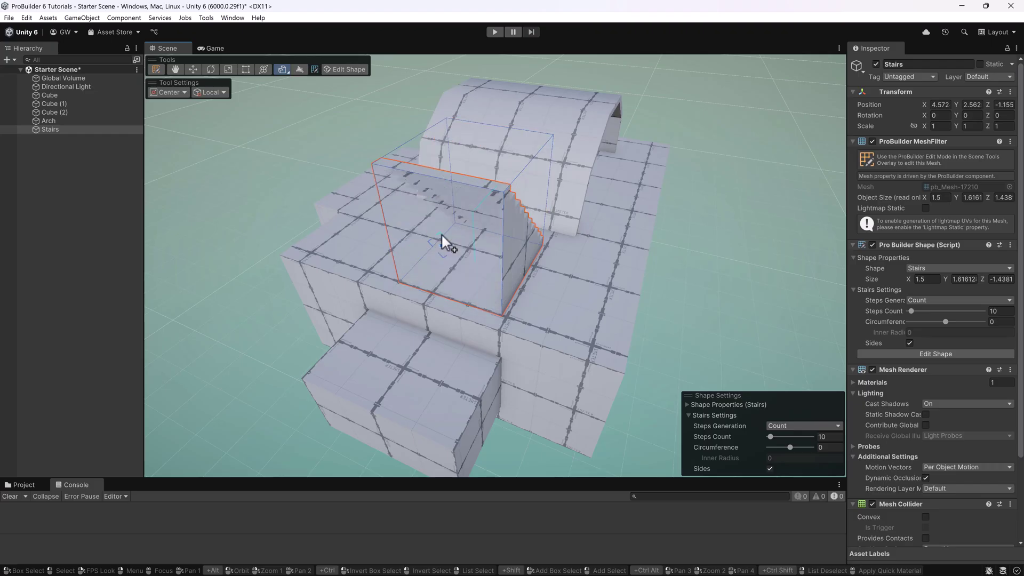
left_click(452, 247)
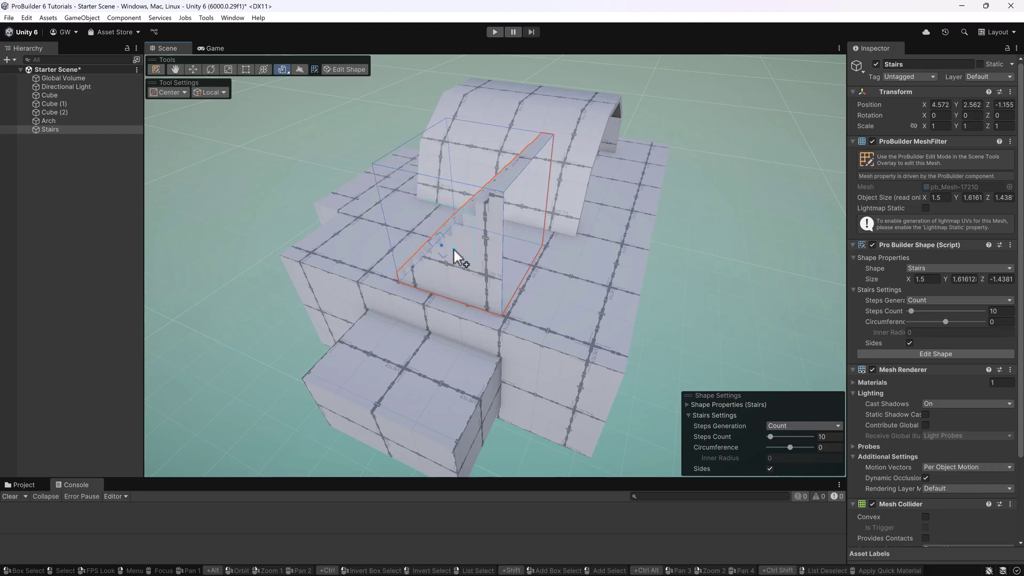
left_click_drag(442, 255, 613, 252, "alt")
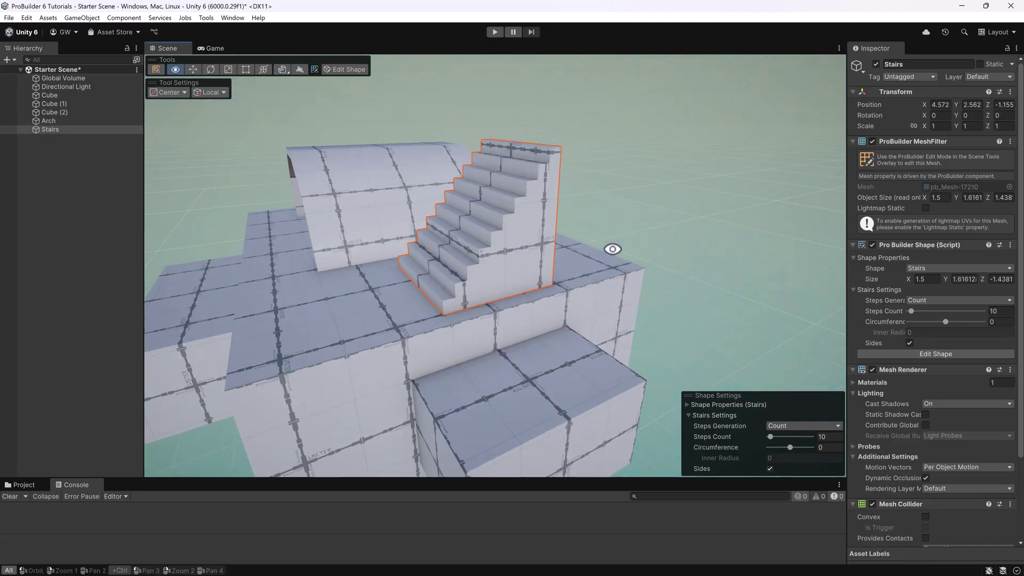
- Turn the stairs in quarter turns within their bounding box and set their steps count to 13
left_click(495, 234)
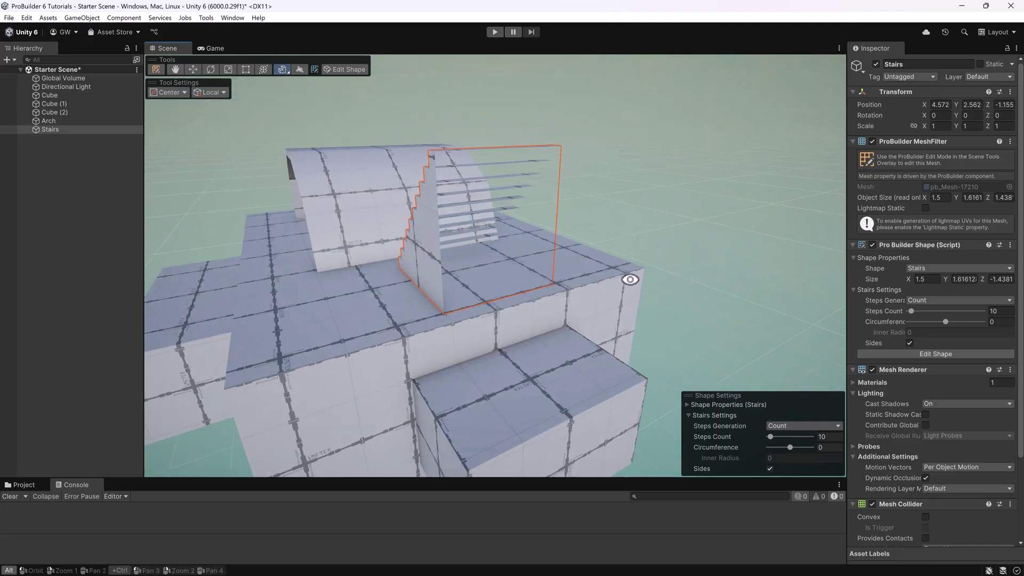
left_click_drag(695, 279, 224, 288, "alt")
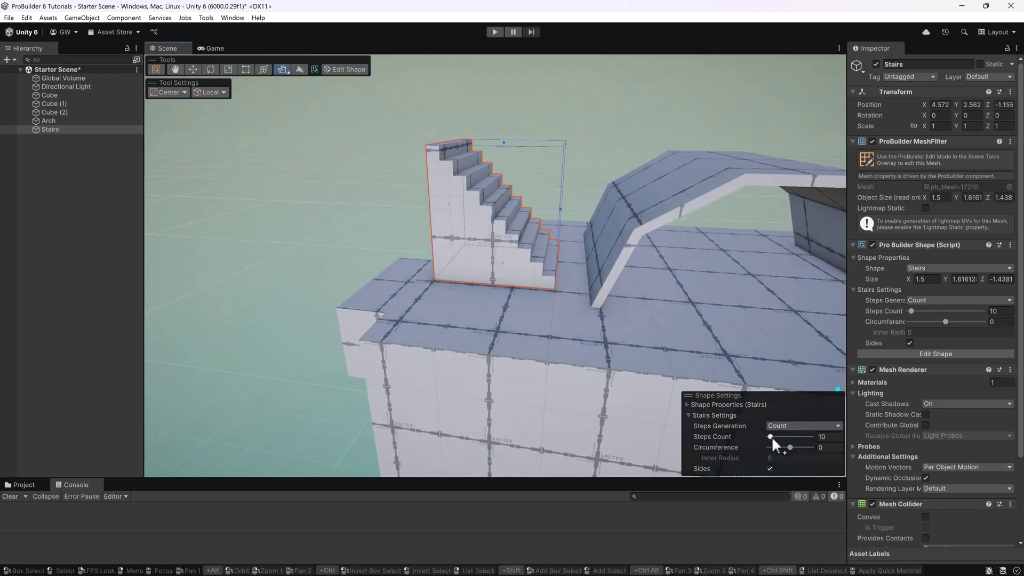
left_click_drag(773, 436, 771, 437)
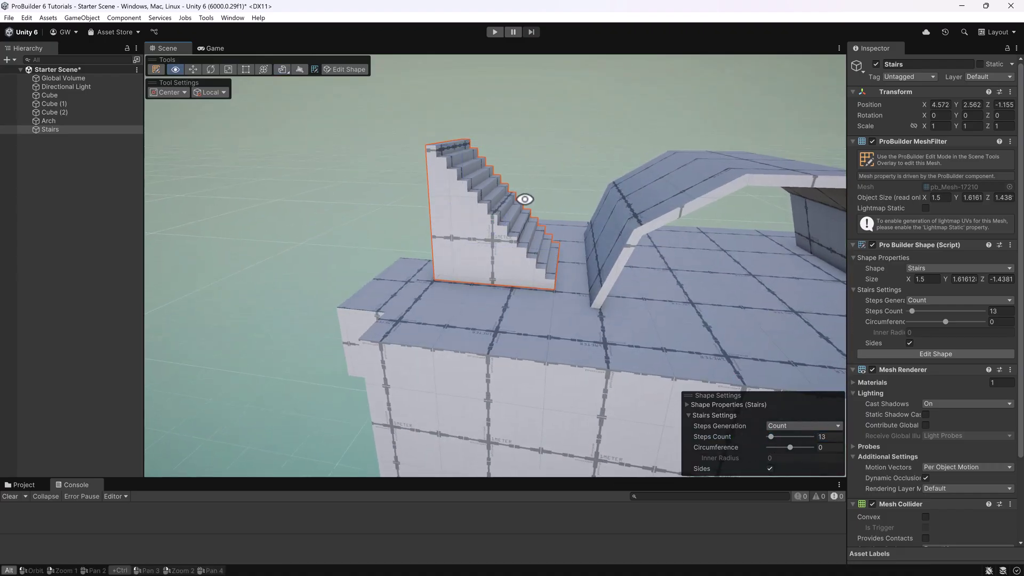
left_click_drag(481, 234, 494, 232, "alt")
- Undo the existing stairs and draw new ones on the platform beside the arch, about 1.5 wide, 1.5 high and 2.81 deep
key("ctrl+z")
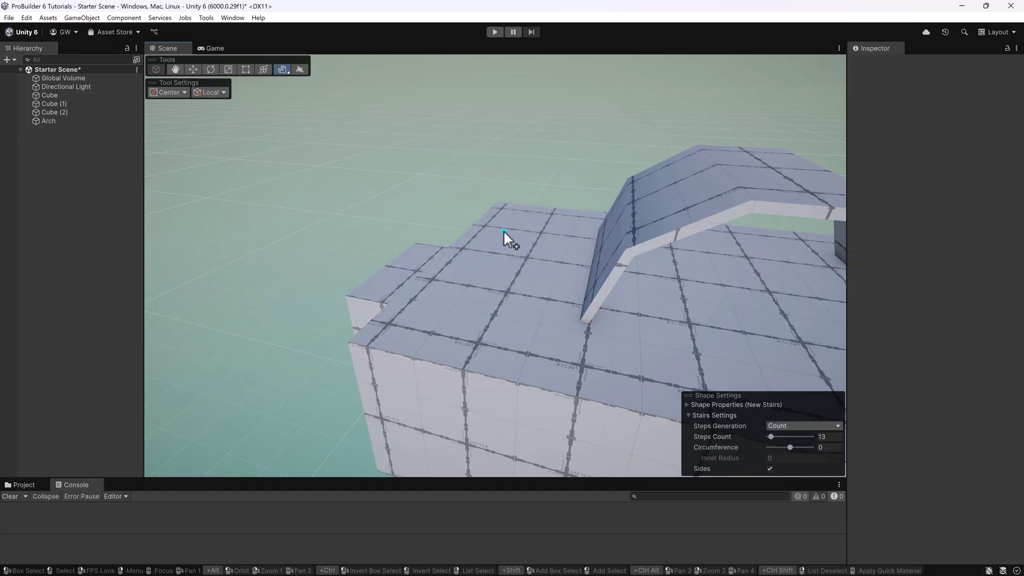
left_click_drag(497, 241, 544, 343)
left_click(544, 219)
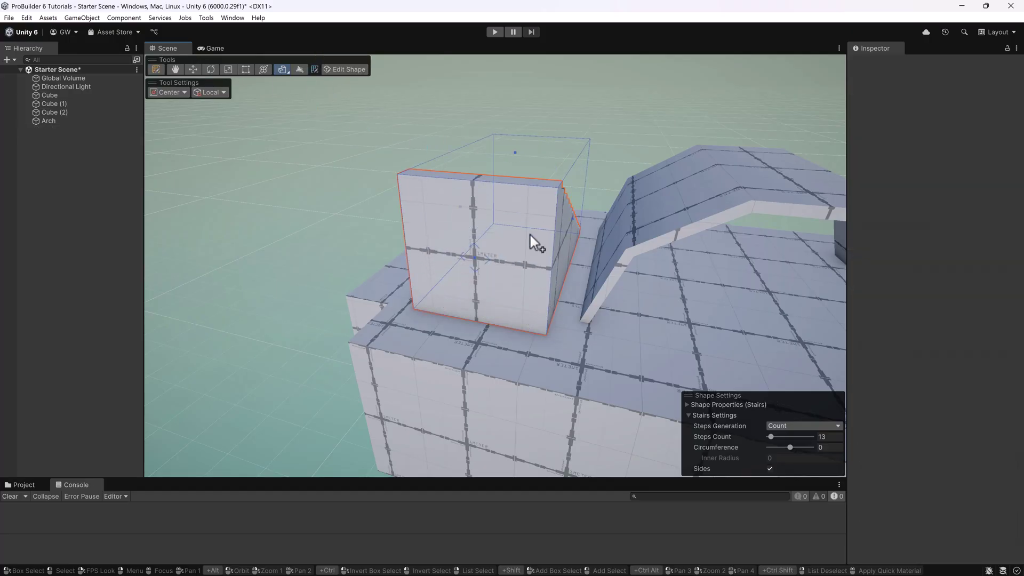
mouse_move(533, 242)
left_mouse_down("alt")
mouse_move(403, 230)
mouse_move(743, 222)
mouse_move(547, 242)
left_mouse_up("alt")
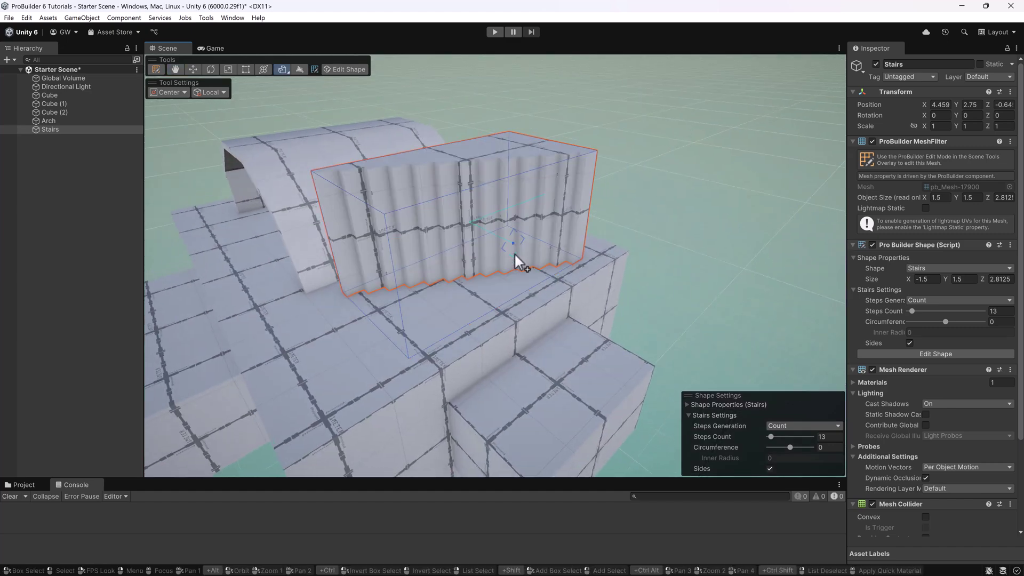
- Stand the new stairs upright with quarter turns and reverse the direction in which they climb
left_click_drag(515, 261, 602, 222, "alt")
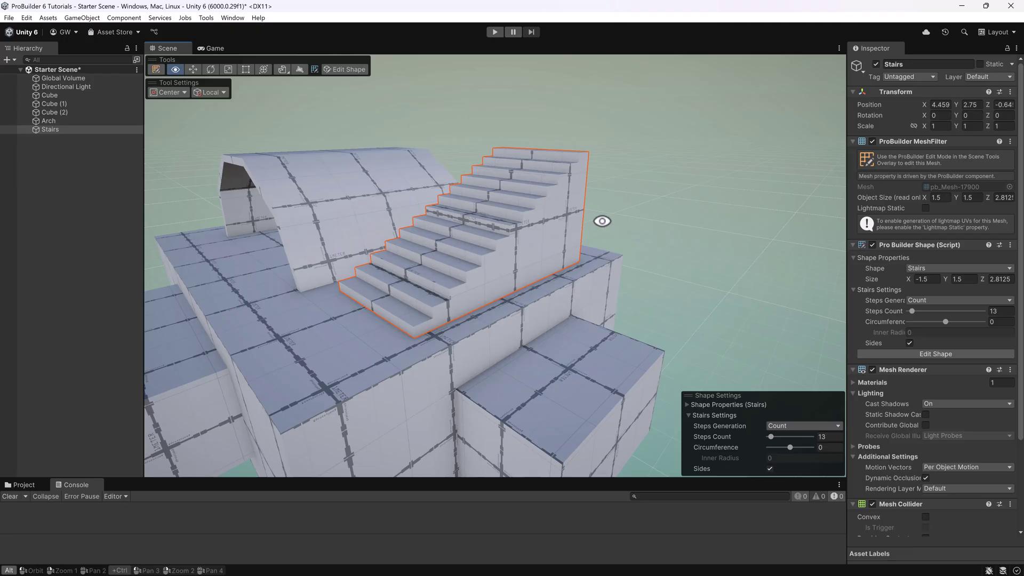
left_click(507, 232)
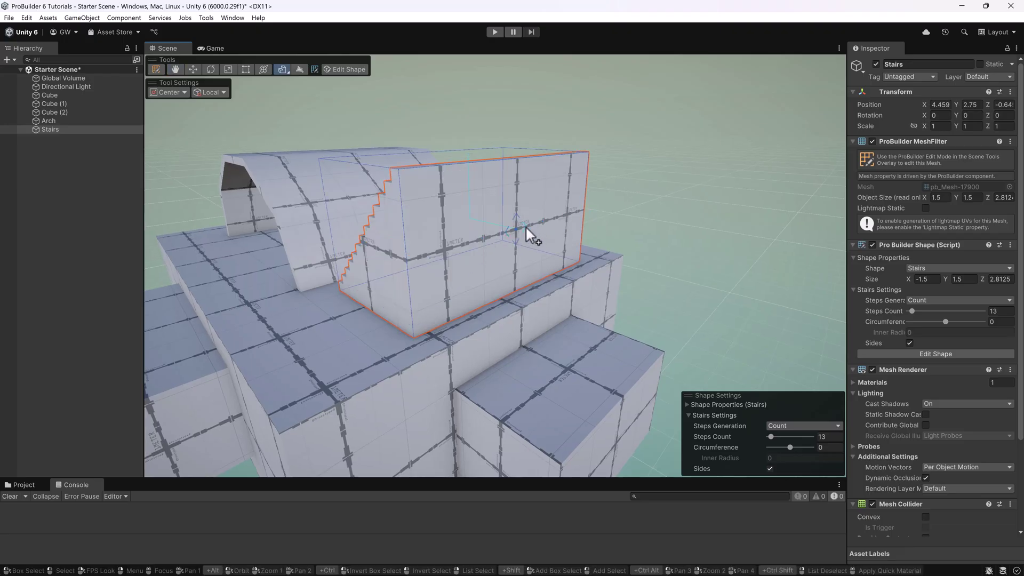
left_click(526, 228)
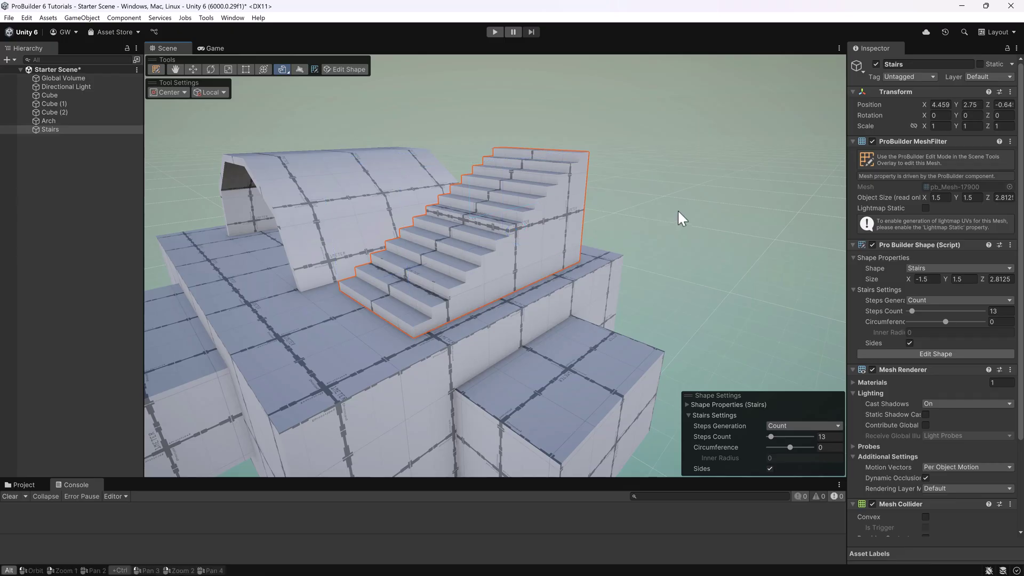
left_click_drag(679, 218, 525, 238, "alt")
left_click(516, 236)
left_click(514, 236)
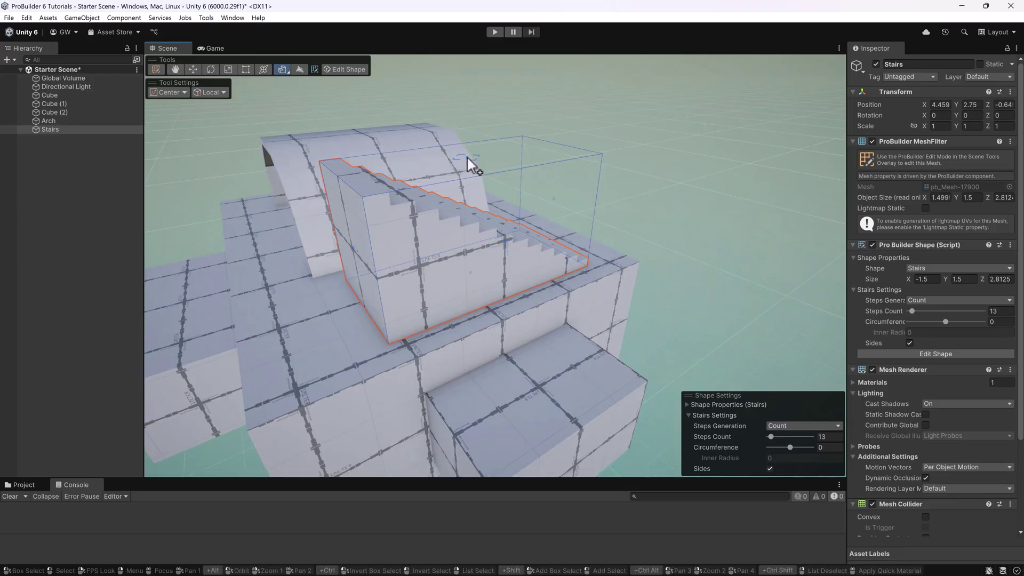
- Resize the stairs to about 1.72 high and 2.15 deep, and turn them to climb towards the arch
left_click_drag(466, 156, 466, 252)
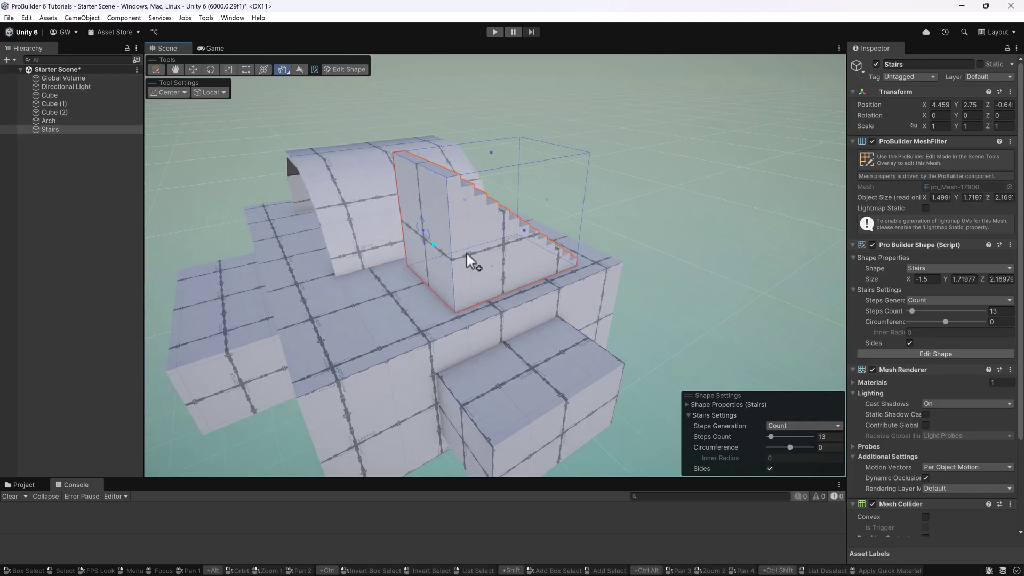
left_click(514, 234)
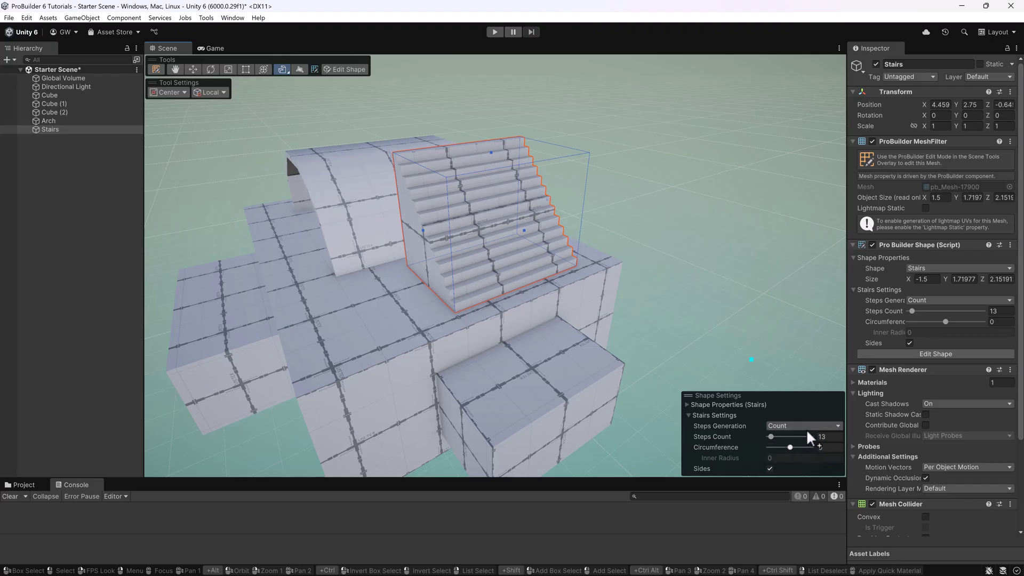
left_click_drag(300, 263, 462, 253, "alt")
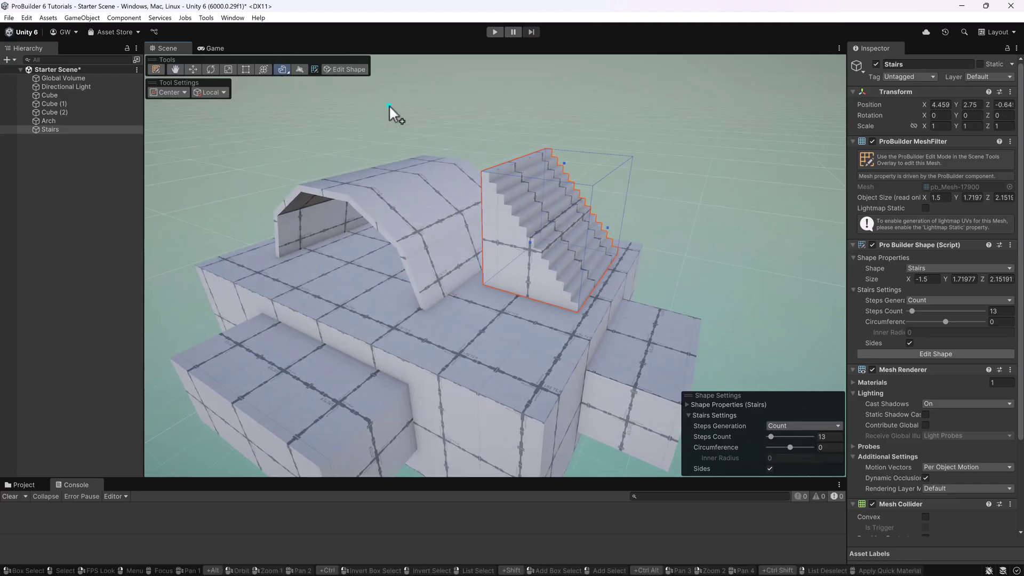
- Leave stairs creation for the Move tool and frame the finished stairs in the view
left_click(193, 70)
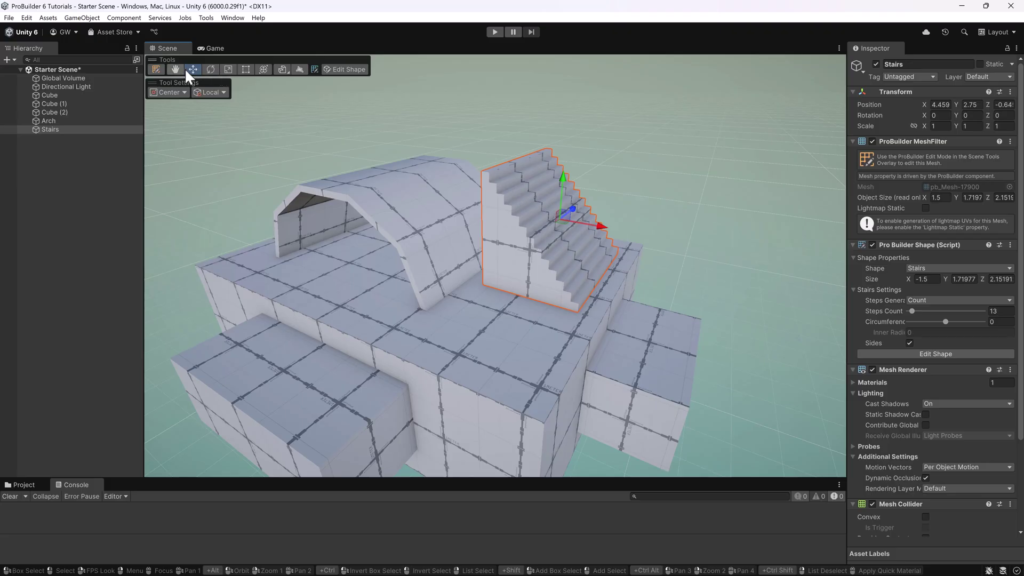
key("f")
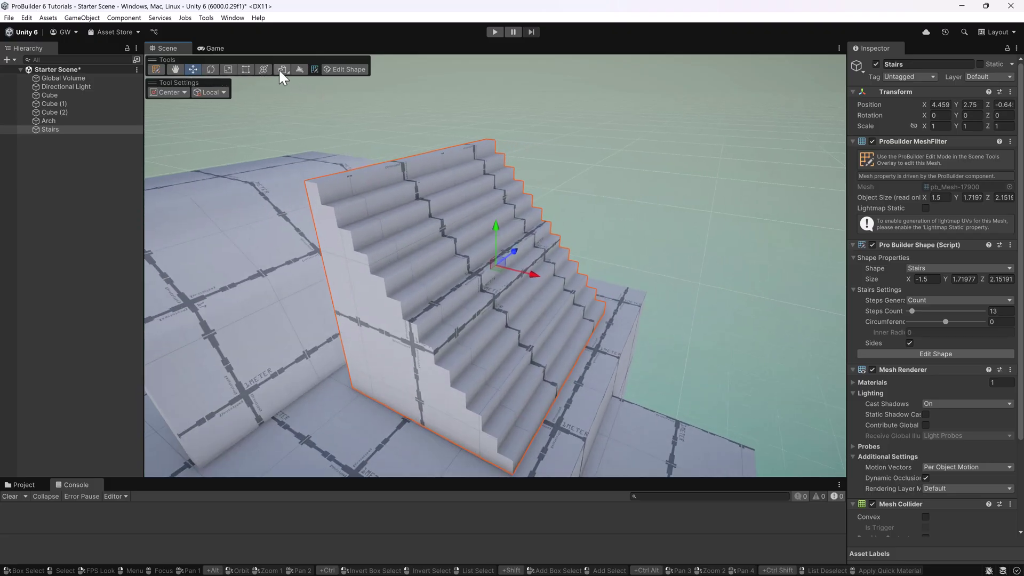
scroll(421, 287, "down", 3)
left_click_drag(429, 283, 334, 135, "alt")
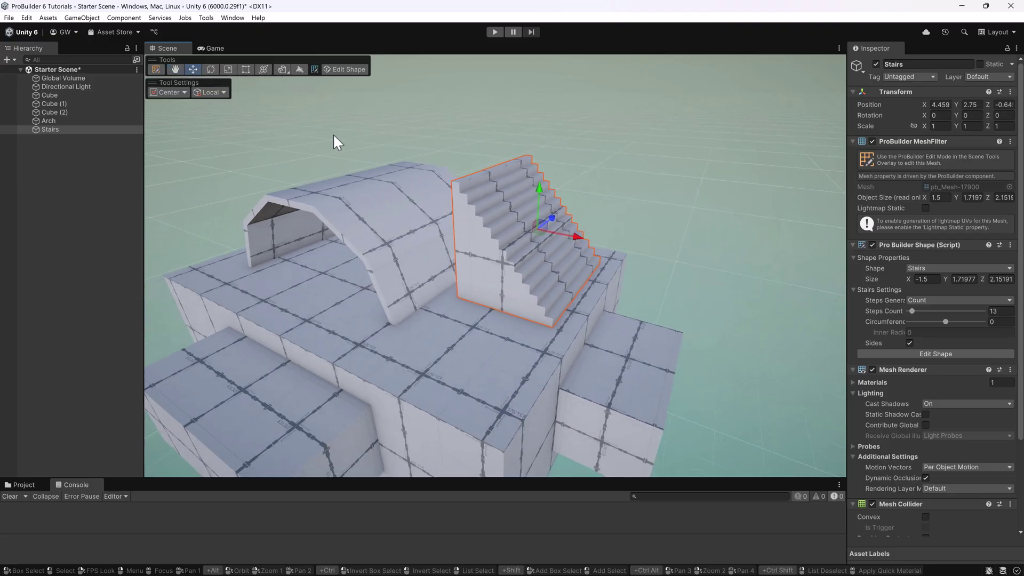
left_click(282, 69)
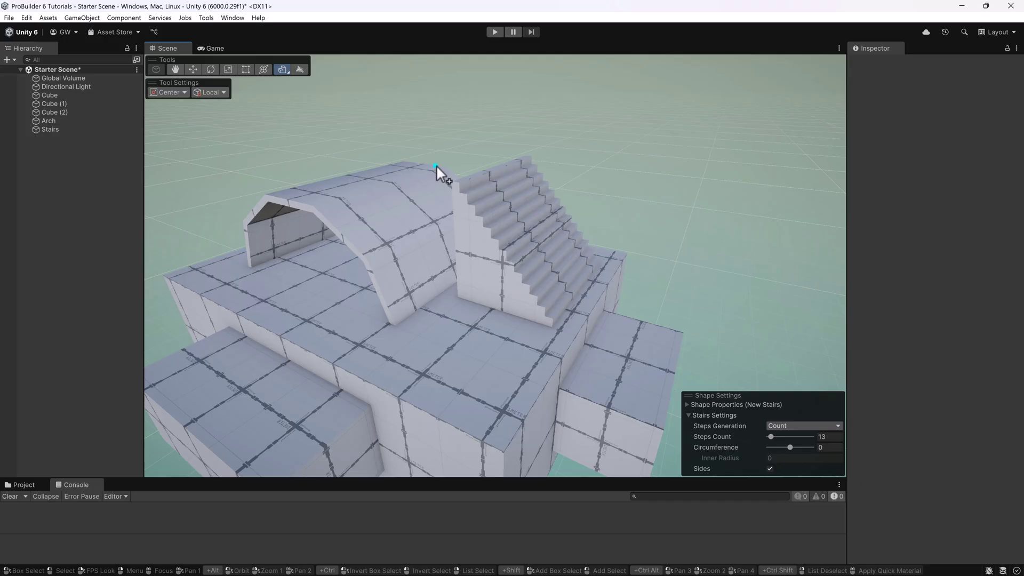
key("Escape")
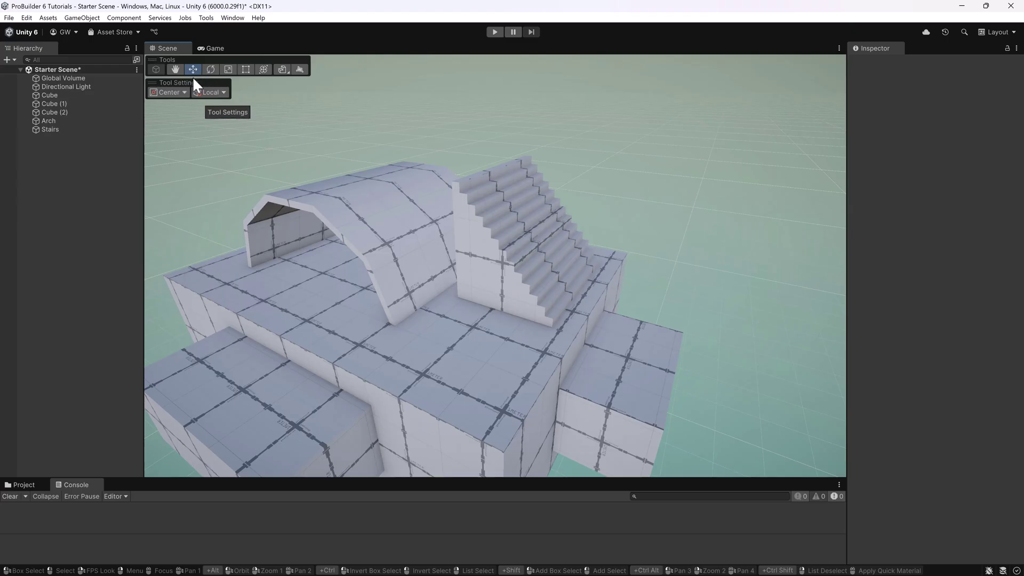
- Select the arch and open its shape for editing
left_click(388, 221)
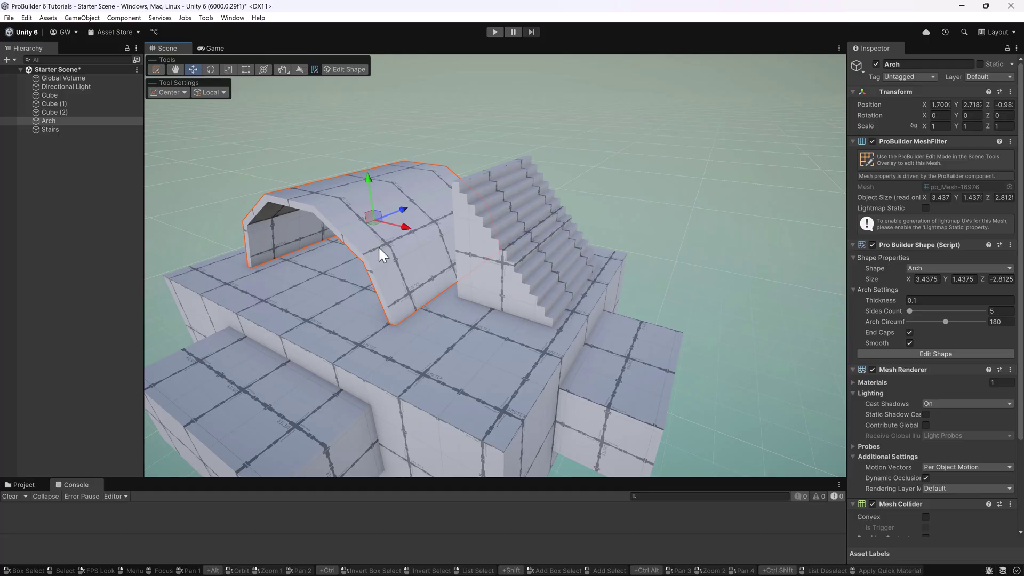
left_click_drag(350, 177, 518, 174, "alt")
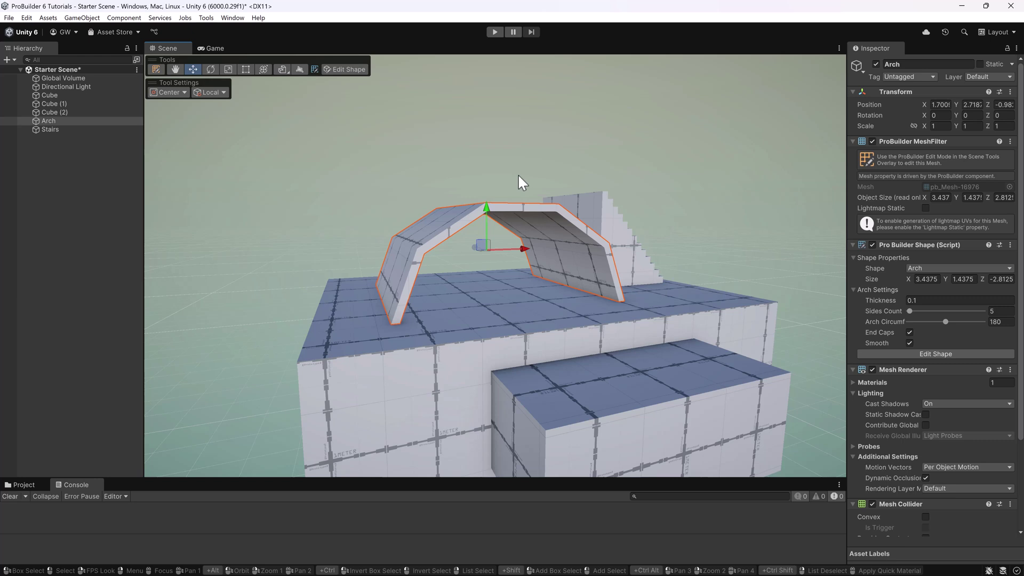
left_click(348, 68)
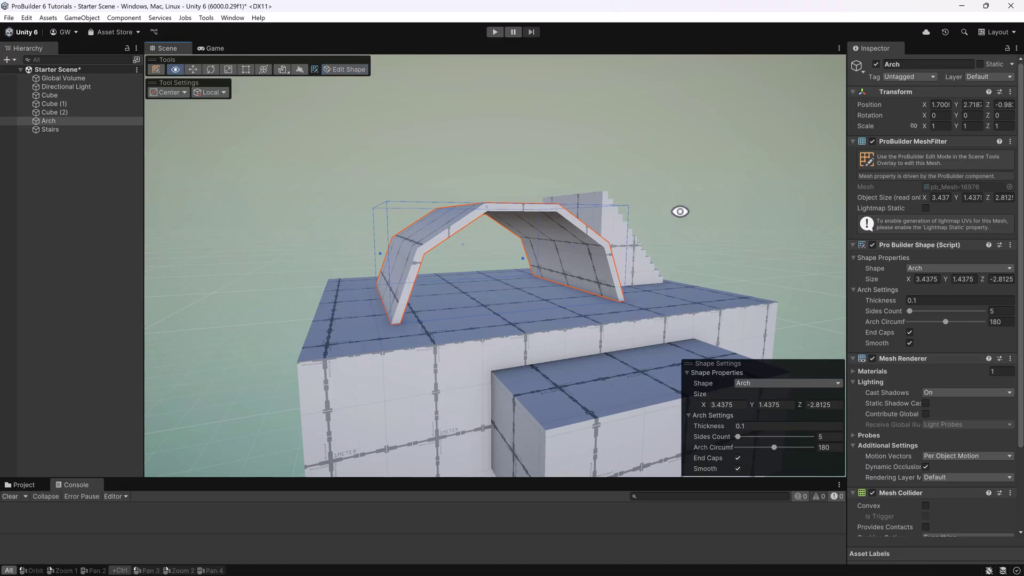
left_click_drag(679, 213, 544, 254, "alt")
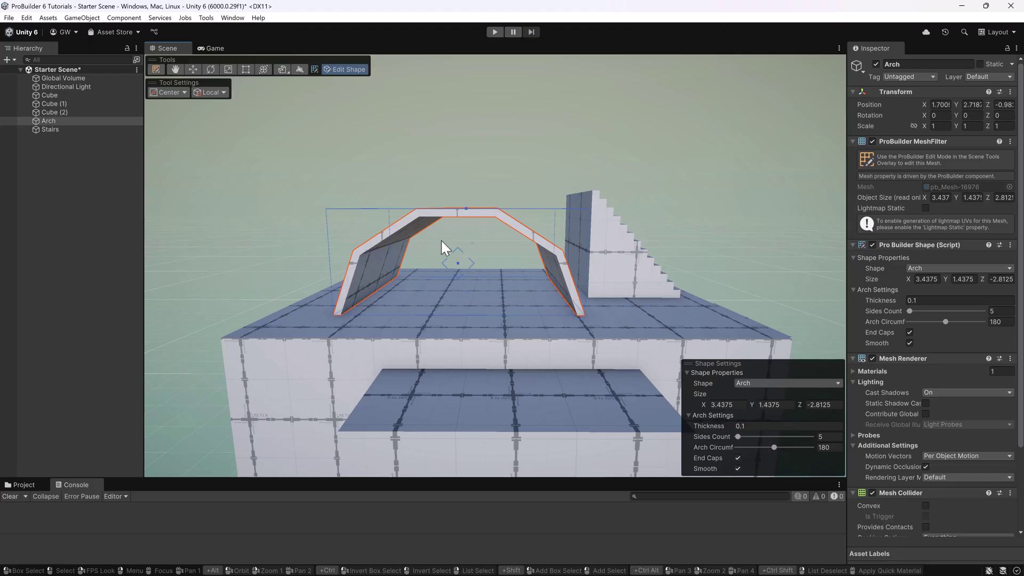
- Try raising the arch's front top edge in ProBuilder edit mode, undo the move and leave edit mode
left_click(155, 70)
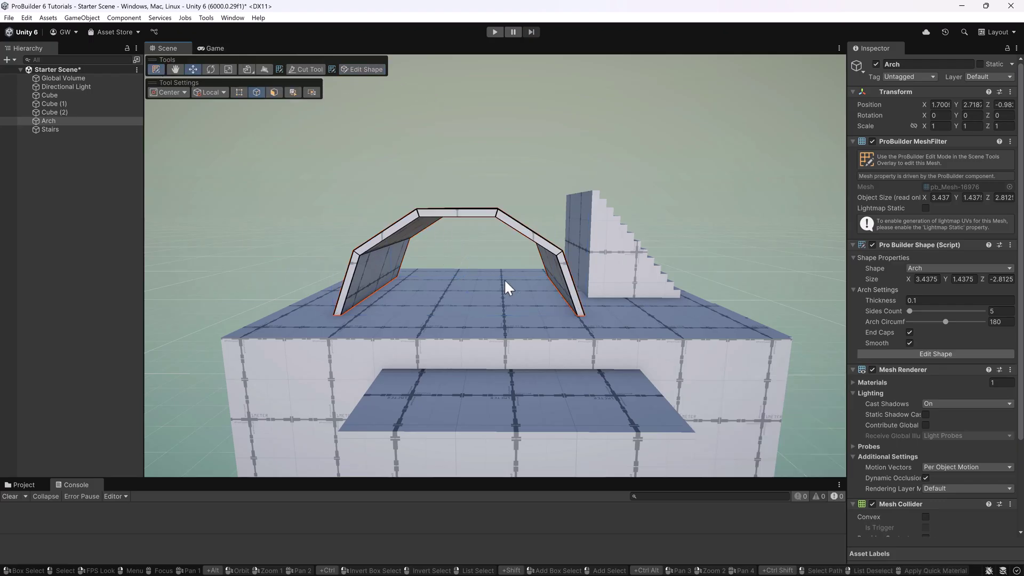
left_click(440, 216)
left_click_drag(482, 261, 456, 216, "alt")
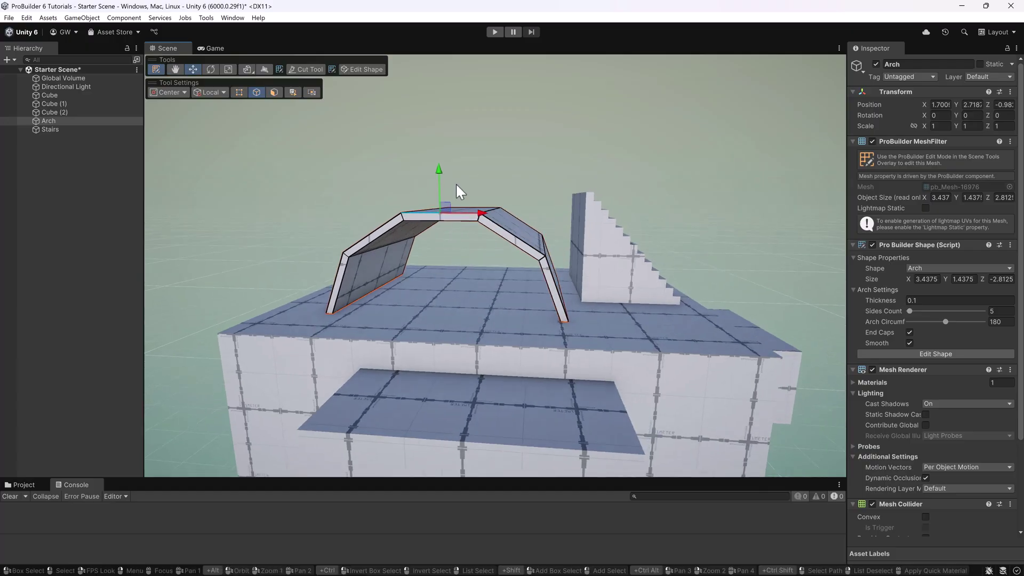
left_click_drag(439, 176, 457, 103)
key("ctrl+z")
left_click(155, 68)
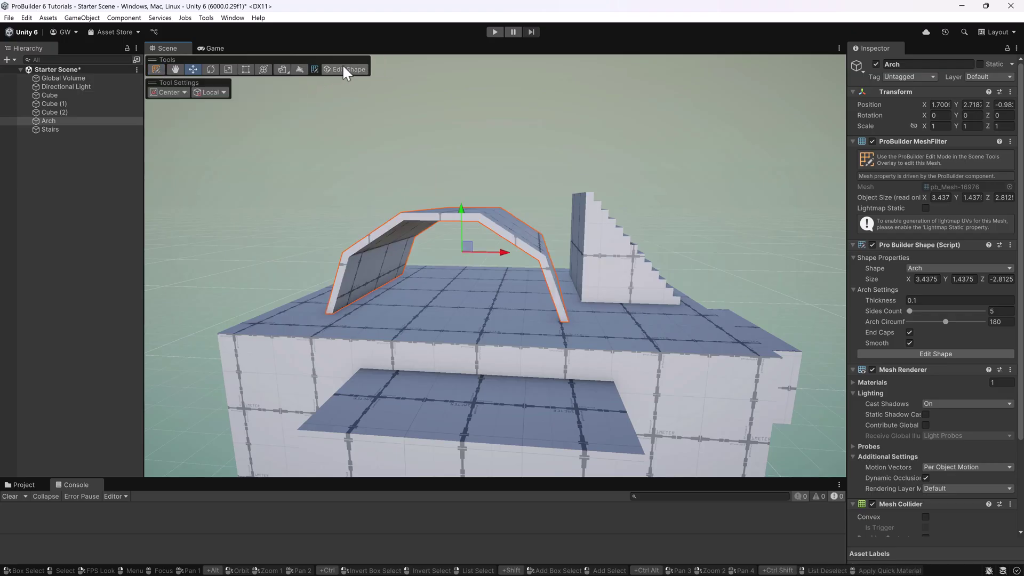
- Edit the arch's shape again, setting its sides count to 10 and its thickness to 0.48
left_click(345, 69)
left_click_drag(434, 297, 631, 283, "alt")
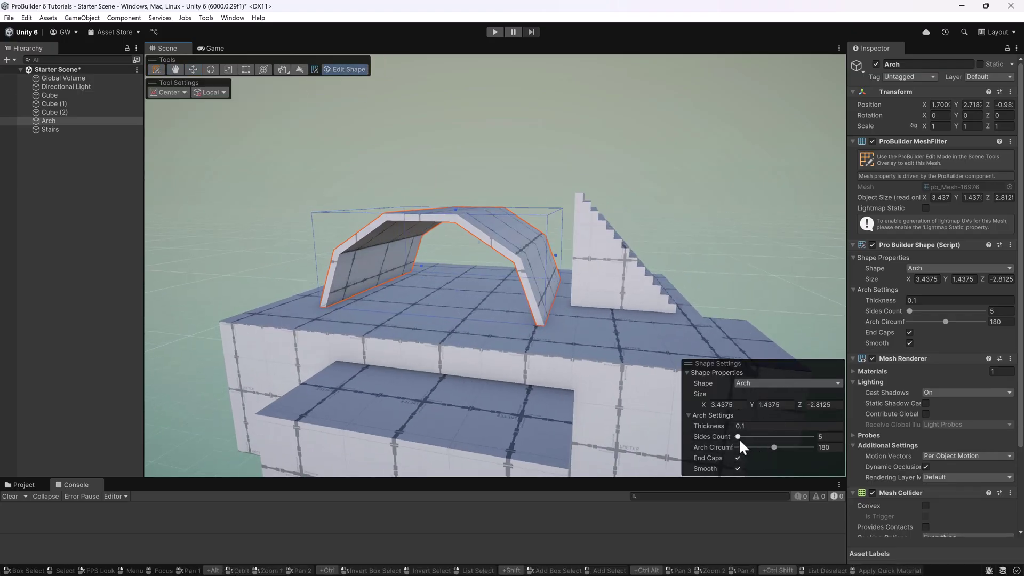
left_click_drag(739, 438, 773, 453)
left_click_drag(706, 424, 717, 427)
mouse_move(500, 342)
left_mouse_down("alt")
mouse_move(528, 320)
mouse_move(512, 338)
left_mouse_up("alt")
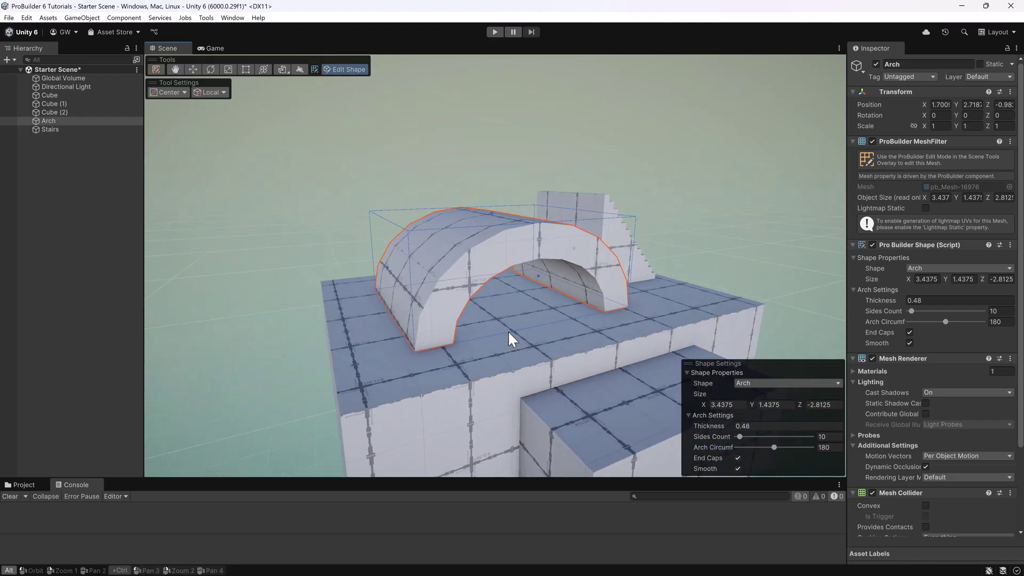
- Raise the arch's height to about 2.75 by stretching the top of its bounding box
left_click_drag(492, 213, 511, 137)
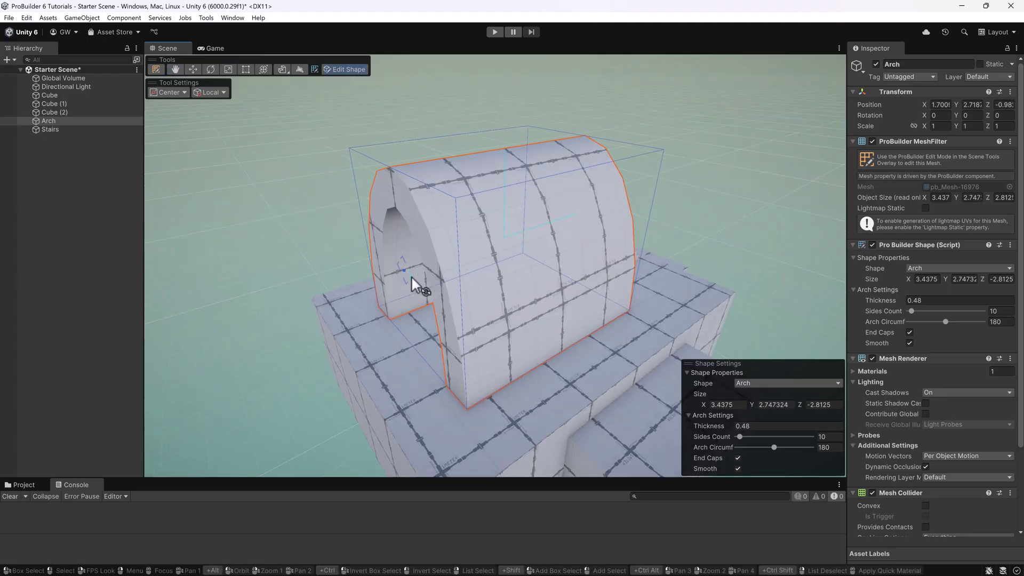
key("alt")
left_click_drag(642, 247, 501, 212, "alt")
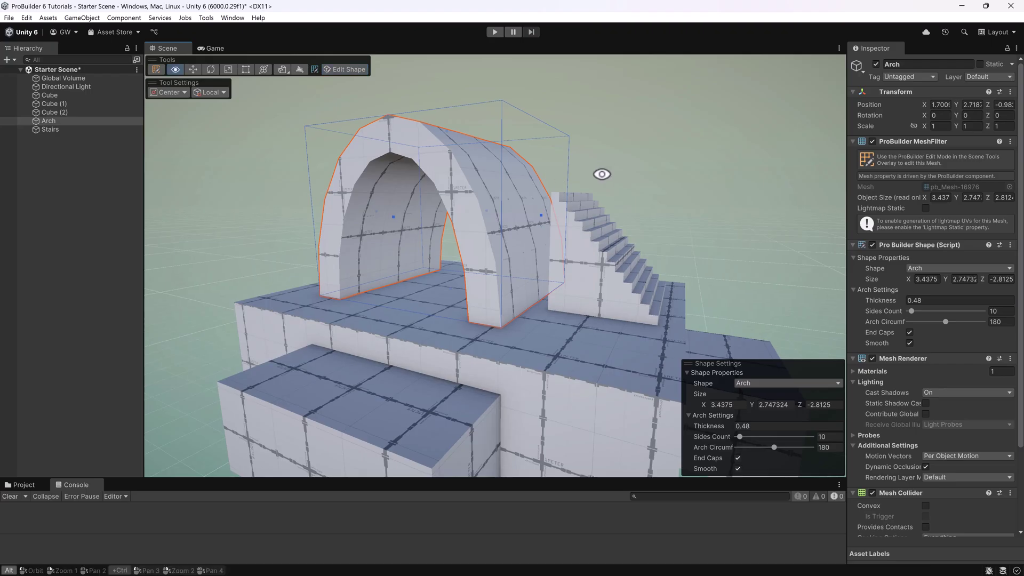
left_click_drag(598, 174, 574, 221, "alt")
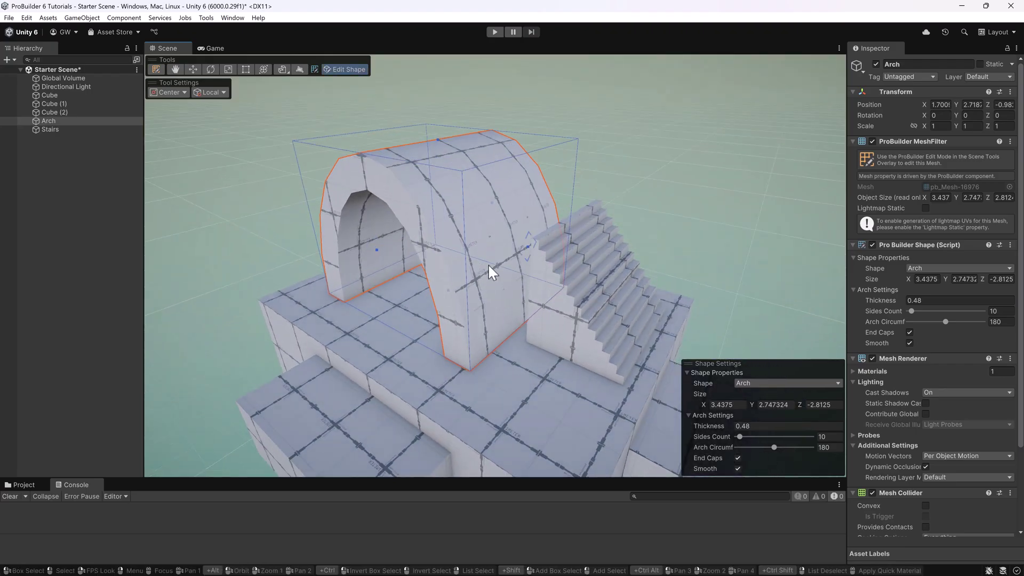
left_click_drag(448, 263, 427, 263, "alt")
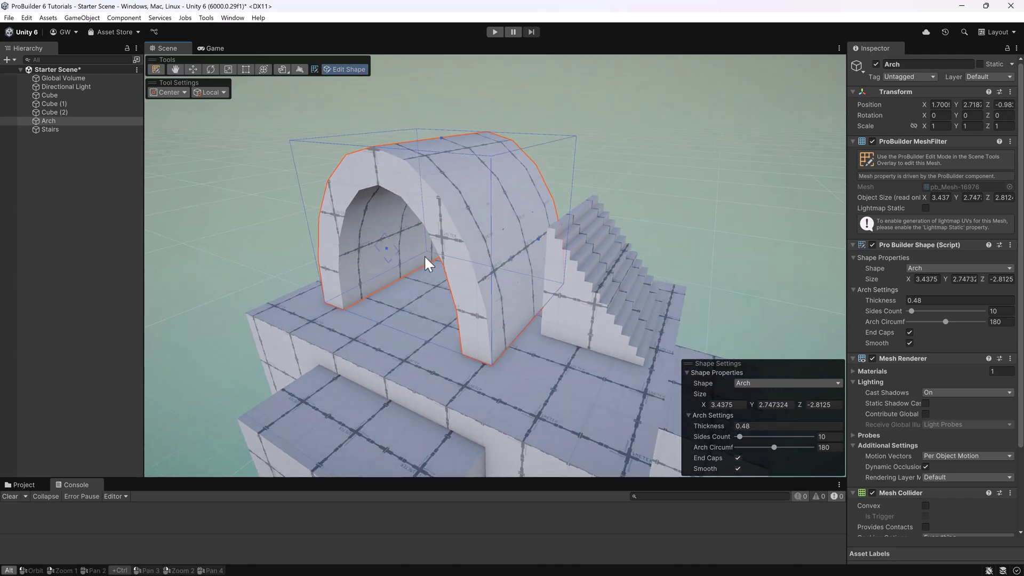
- Convert the arch into a Door shape and view it from several sides
left_click(781, 383)
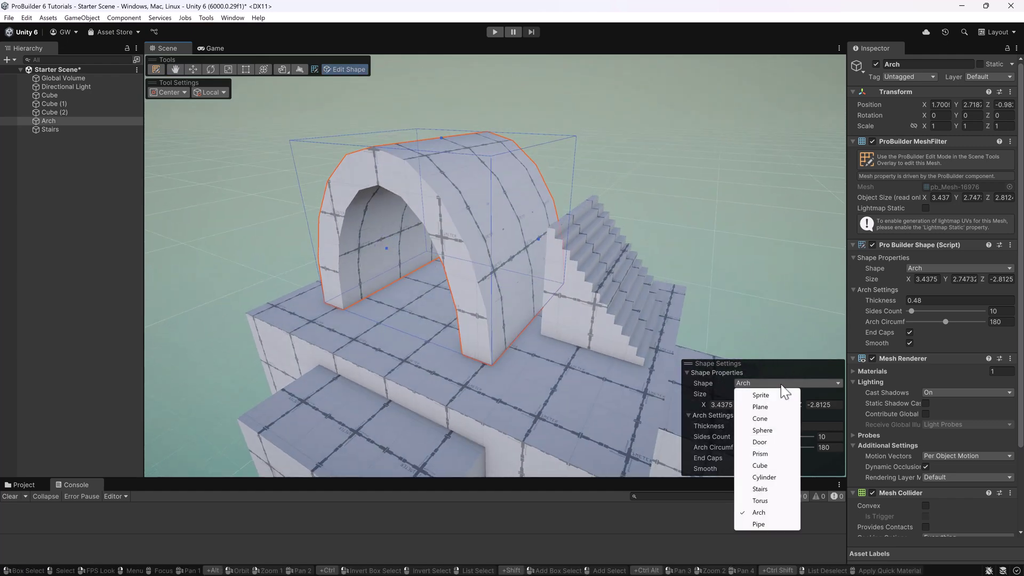
left_click(770, 443)
left_click_drag(543, 261, 523, 280, "alt")
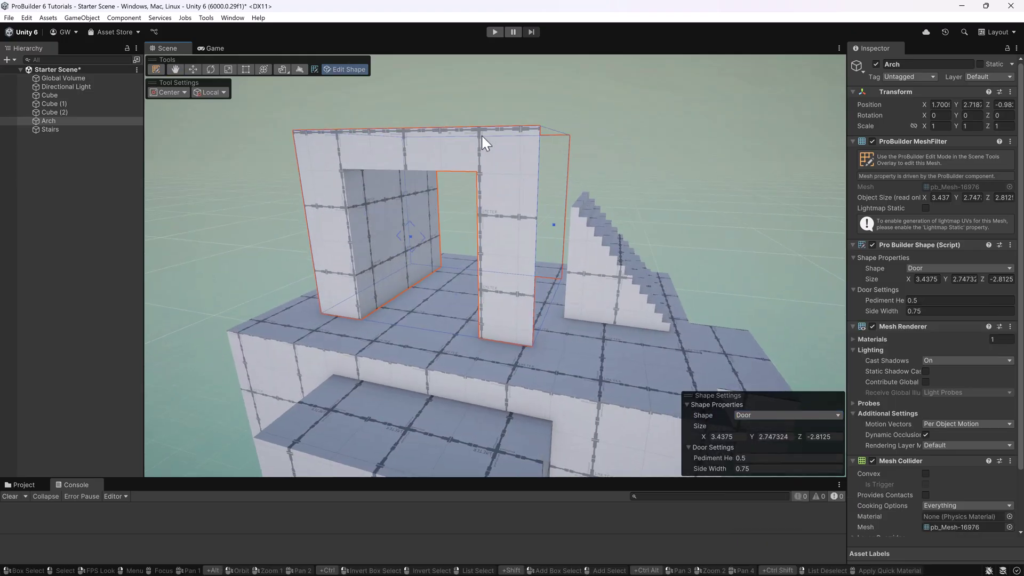
left_click_drag(508, 317, 507, 278, "alt")
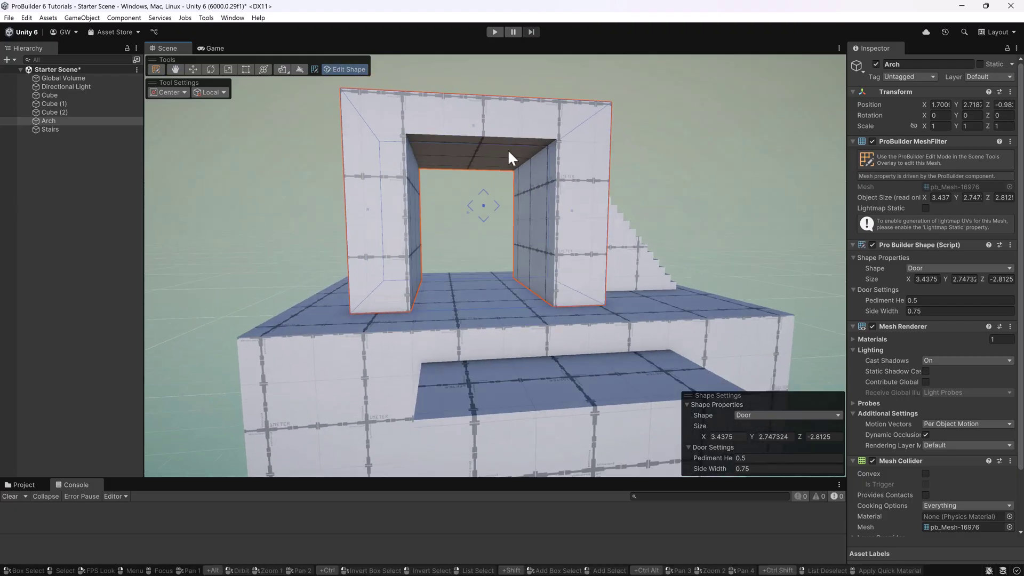
left_click_drag(657, 150, 563, 196, "alt")
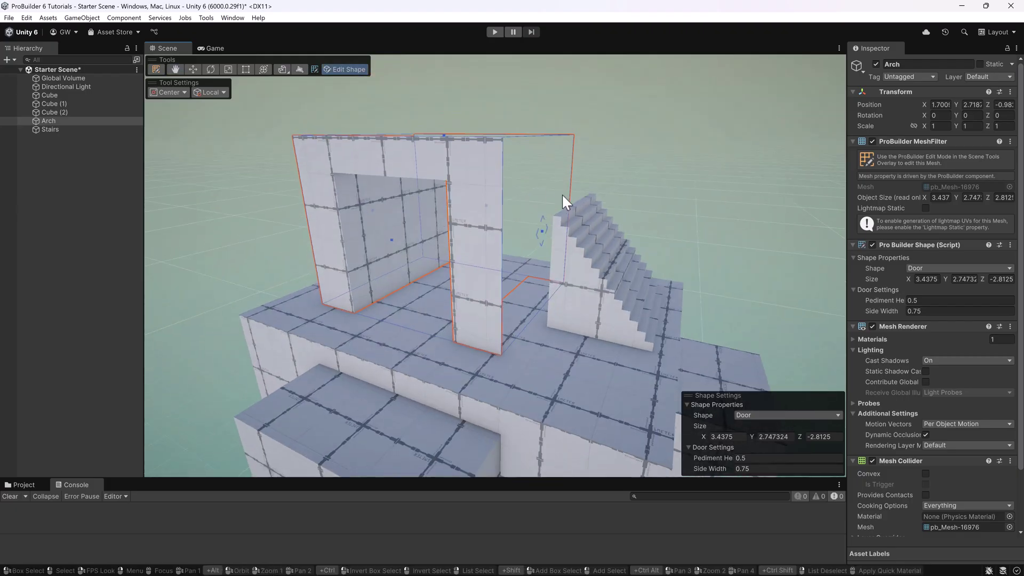
- Set the door's pediment height to 0.76 and convert the shape back into an Arch
mouse_move(715, 459)
left_mouse_down()
mouse_move(732, 456)
mouse_move(720, 453)
left_mouse_up()
left_click(759, 415)
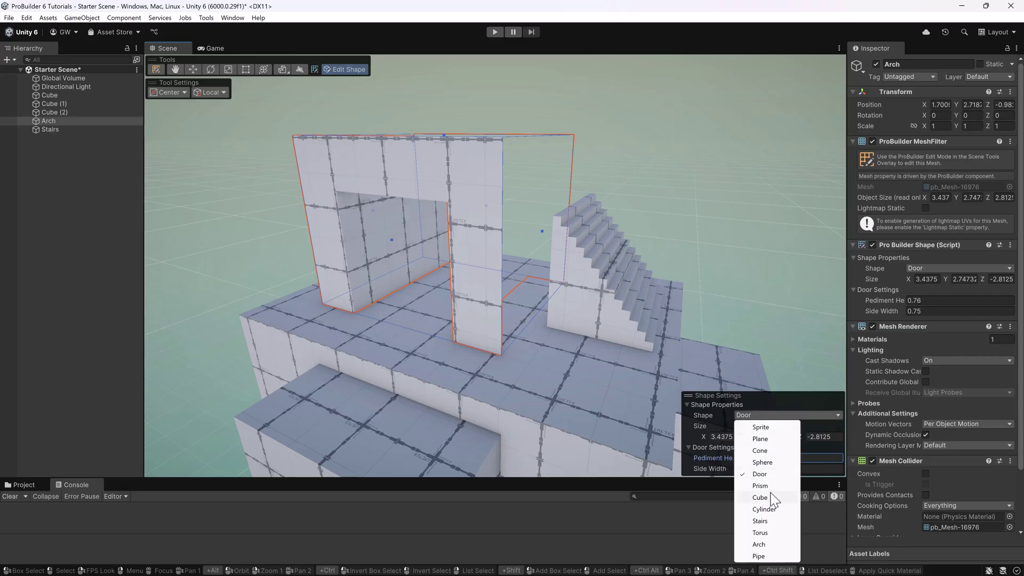
left_click(771, 544)
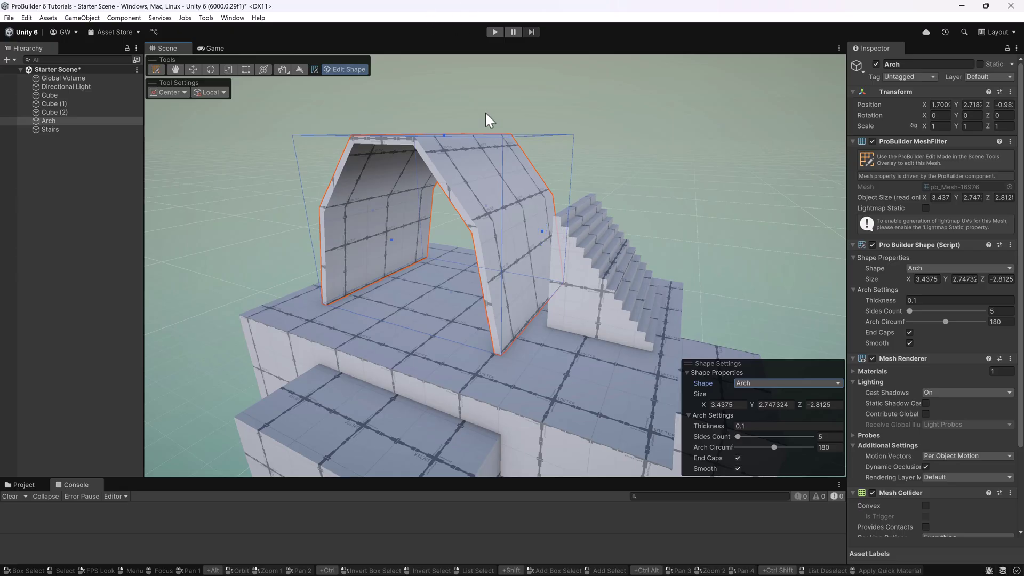
scroll(487, 120, "down", 6)
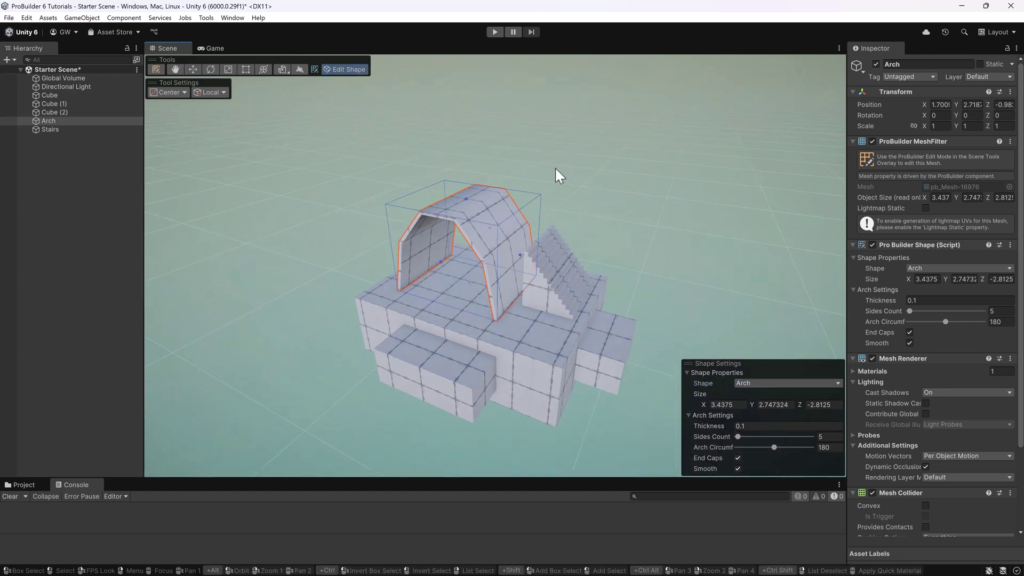
scroll(497, 141, "up", 3)
left_click_drag(498, 143, 570, 203, "alt")
scroll(570, 203, "up", 3)
scroll(570, 202, "down", 3)
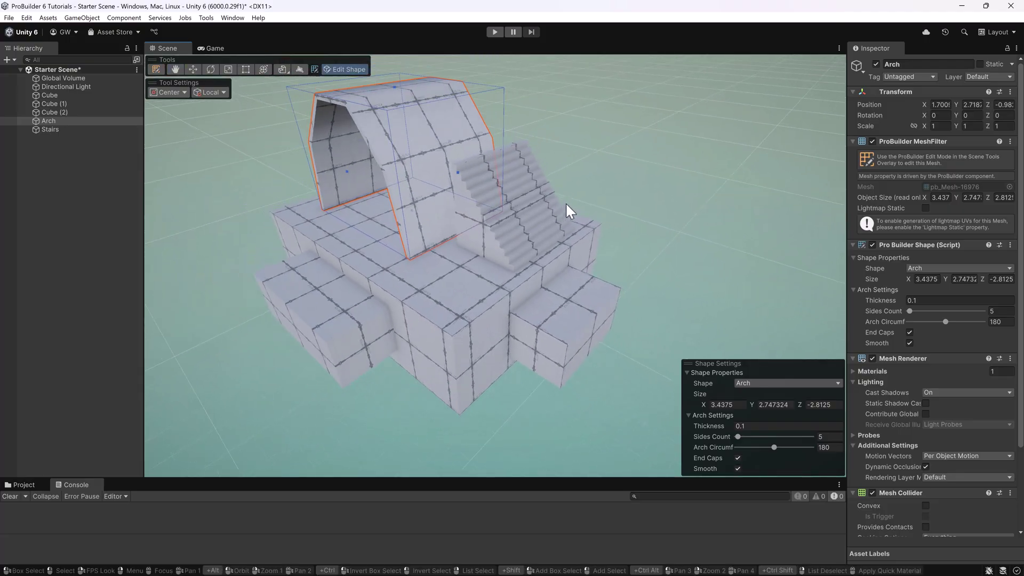
- Leave shape editing and delete the cubes, the stairs and the arch from the scene
left_click(193, 70)
left_click(228, 182)
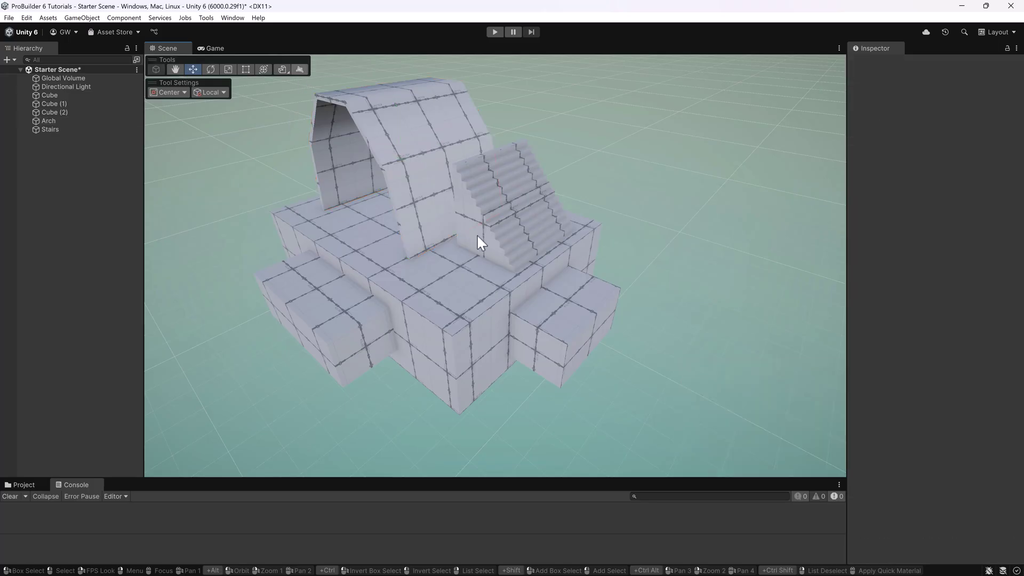
middle_click_drag(478, 236, 501, 248)
scroll(501, 248, "down", 3)
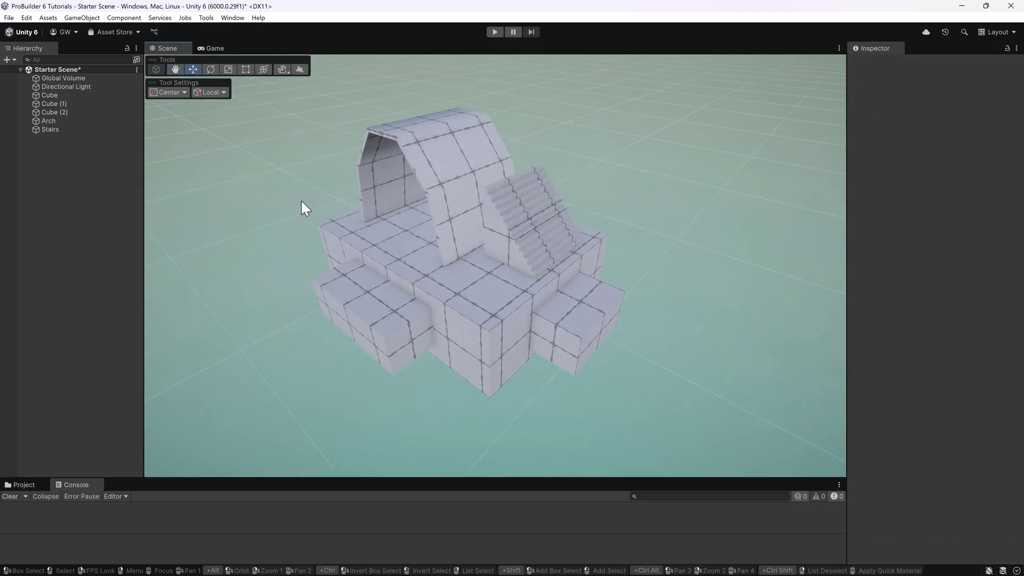
left_click_drag(301, 199, 699, 422)
key("Delete")
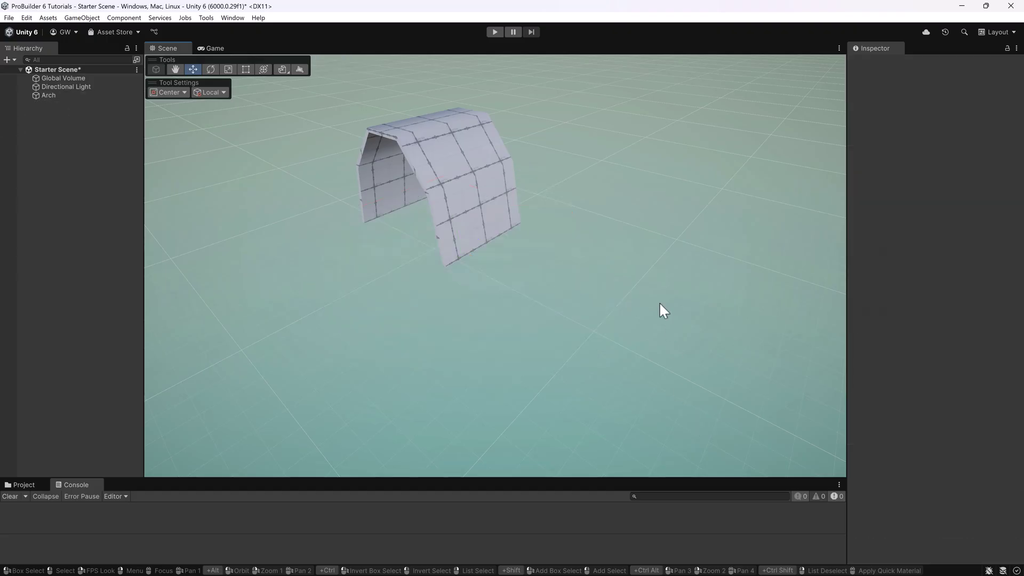
left_click(473, 157)
key("Delete")
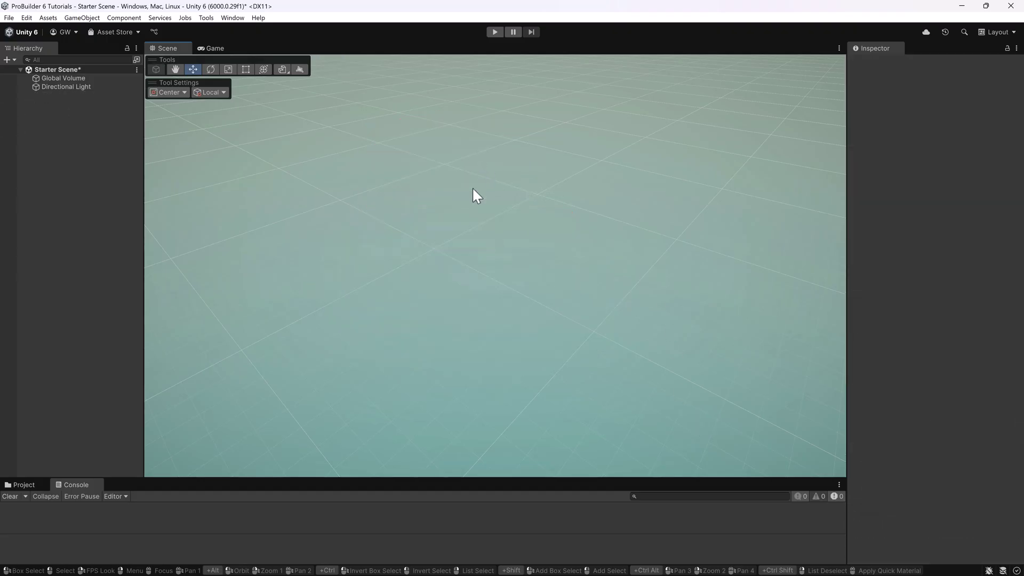
- Draw a closed ten-point irregular outline with two inward corners on the ground using the Poly Shape tool
left_click(300, 70)
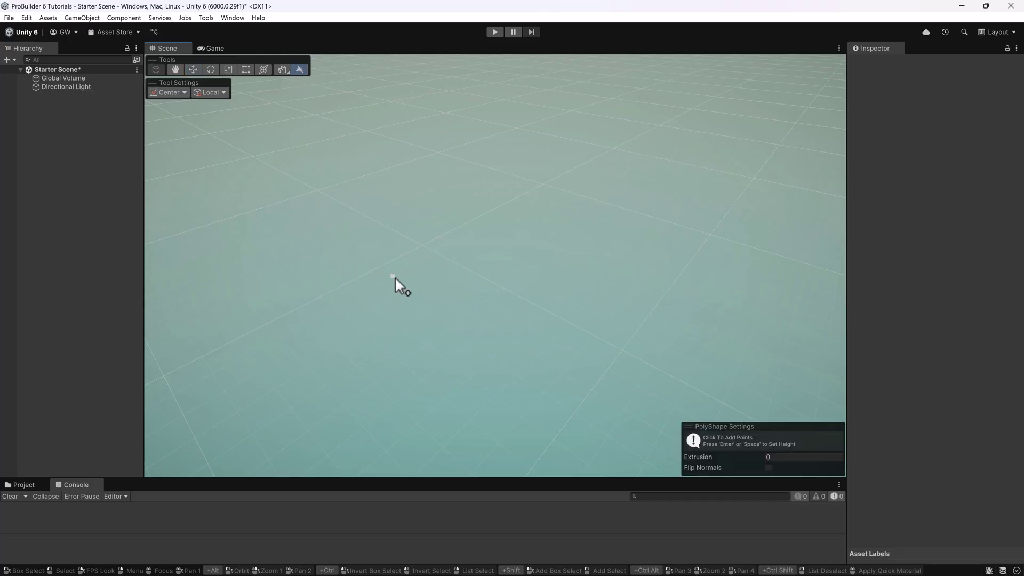
left_click(438, 212)
left_click(299, 264)
left_click(333, 370)
left_click(491, 328)
left_click(589, 376)
left_click(685, 305)
left_click(659, 213)
left_click(551, 237)
left_click(501, 184)
left_click(418, 183)
key("Return")
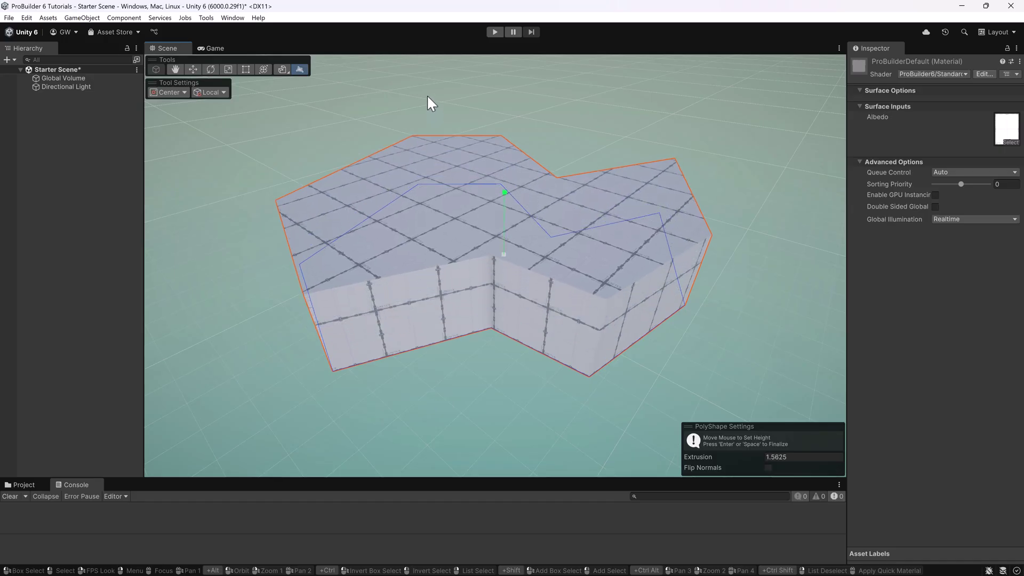
- Extrude the outline upward to a height of 1.625, finalize the poly shape and leave the Poly Shape tool
left_click(794, 457)
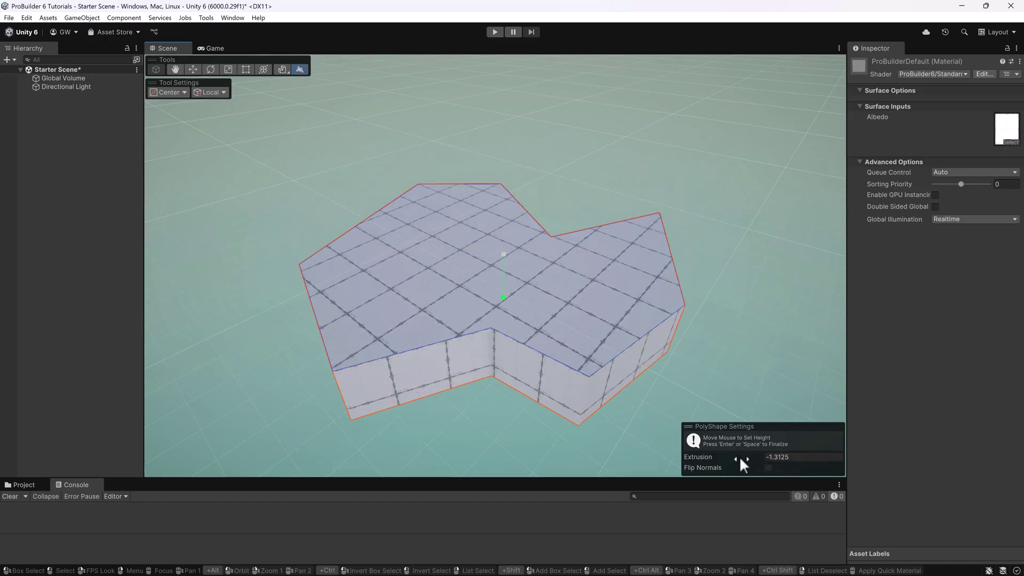
type("2")
key("Return")
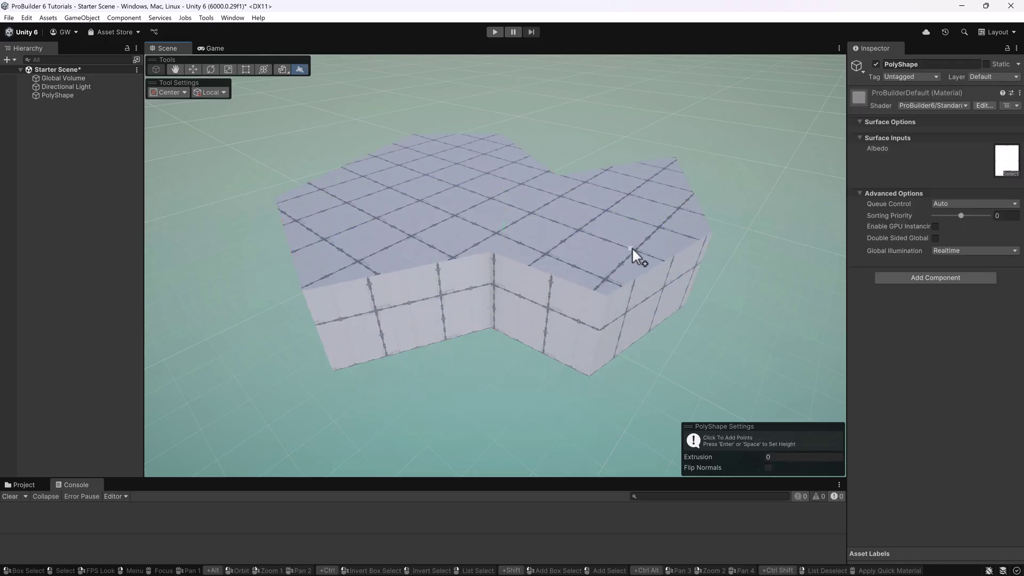
left_click_drag(507, 283, 667, 236, "alt")
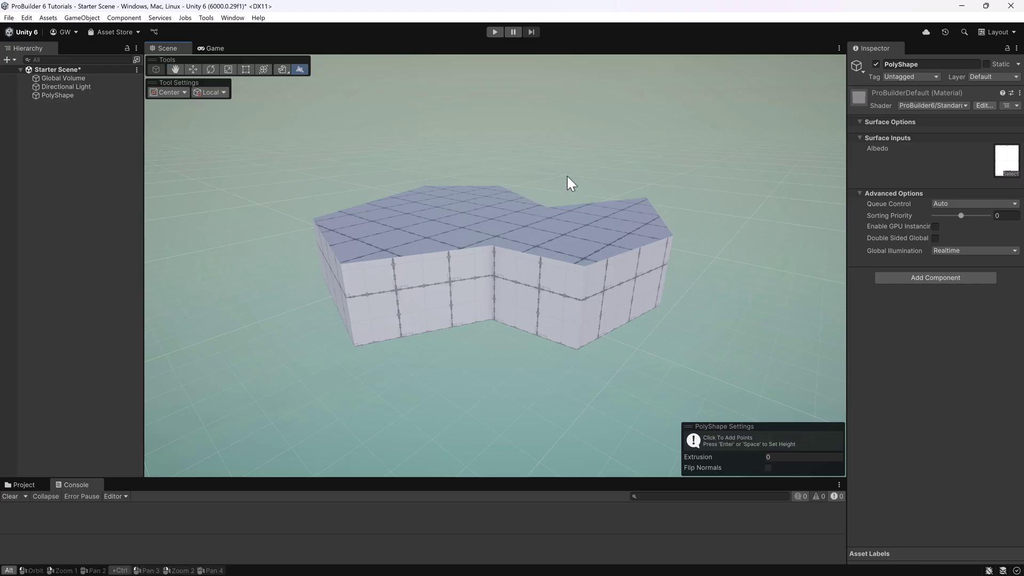
left_click_drag(567, 176, 538, 204, "alt")
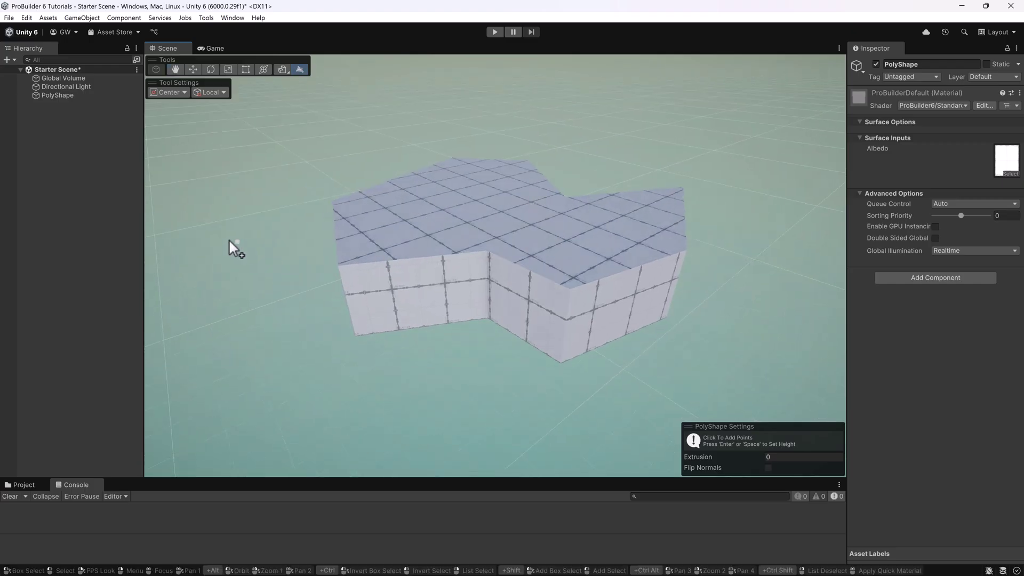
key("Escape")
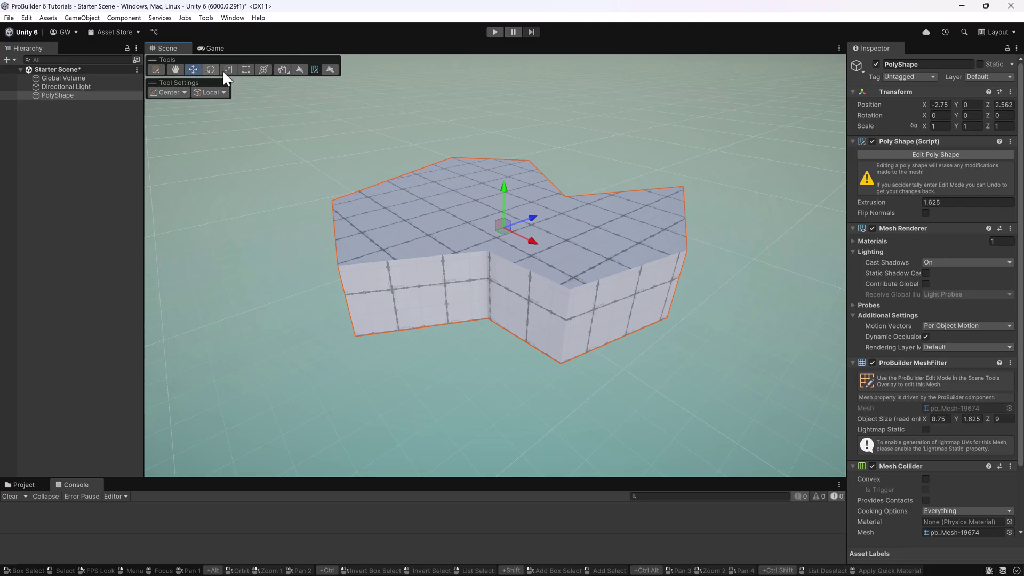
- Try lowering the poly shape's front top edge in ProBuilder edit mode, undo the move and leave edit mode
scroll(531, 287, "up", 2)
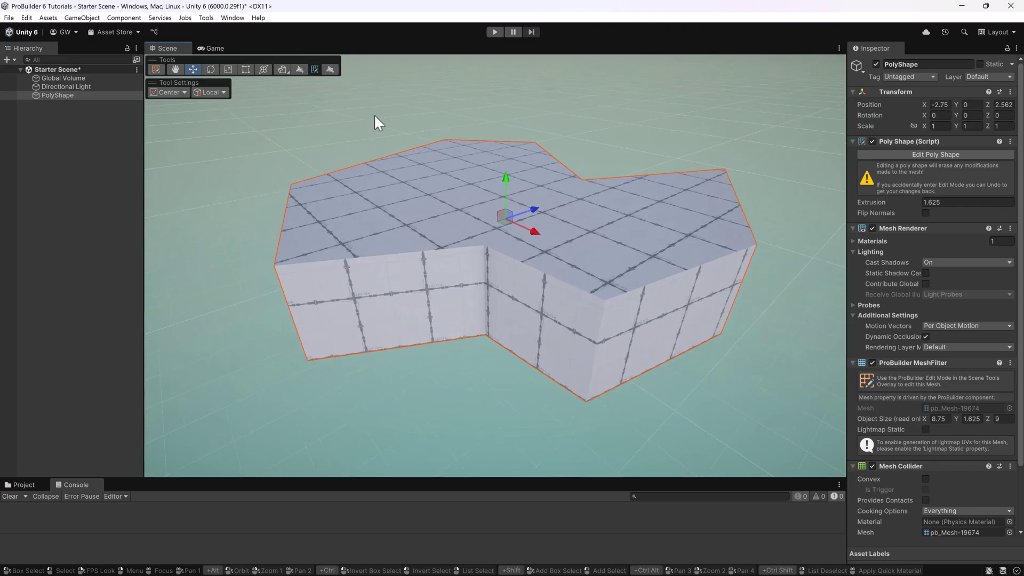
left_click_drag(409, 174, 440, 170, "alt")
left_click(156, 69)
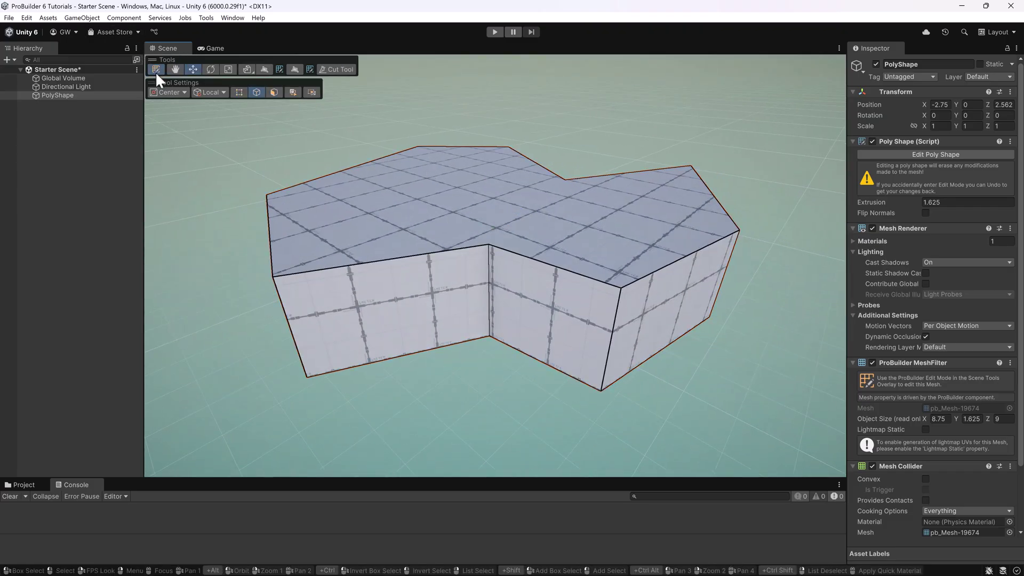
left_click(435, 254)
left_click_drag(397, 223, 409, 282)
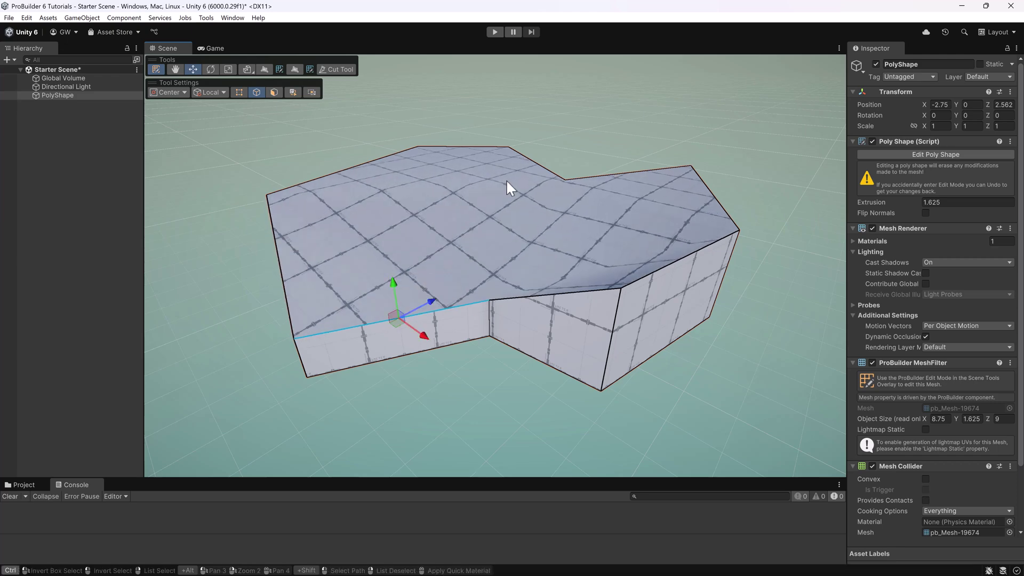
key("ctrl+z")
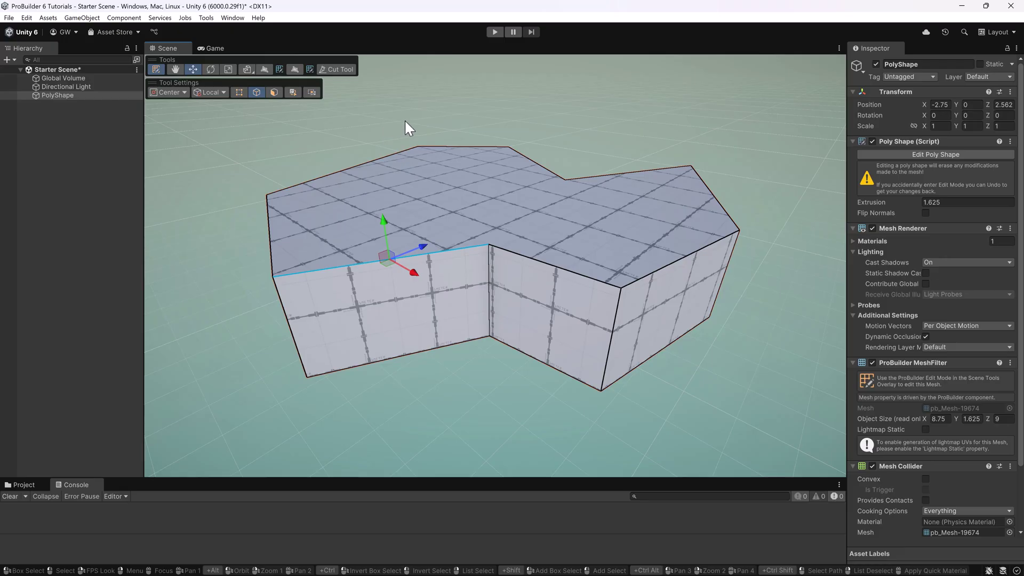
key("Escape")
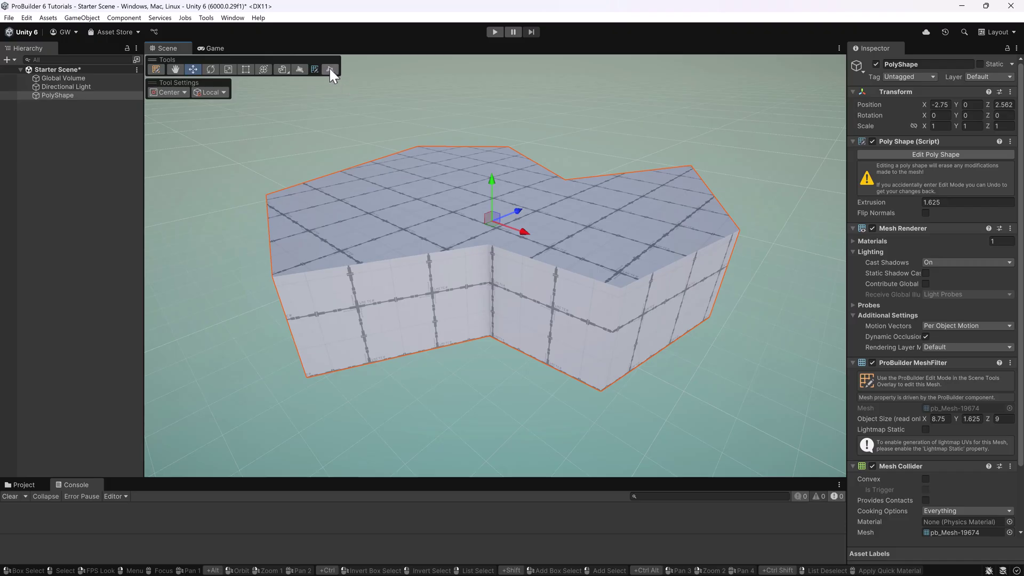
- Draw a cube about 3.06 by 2 on top of the poly shape and adjust its height to about 1.28
scroll(295, 97, "down", 1)
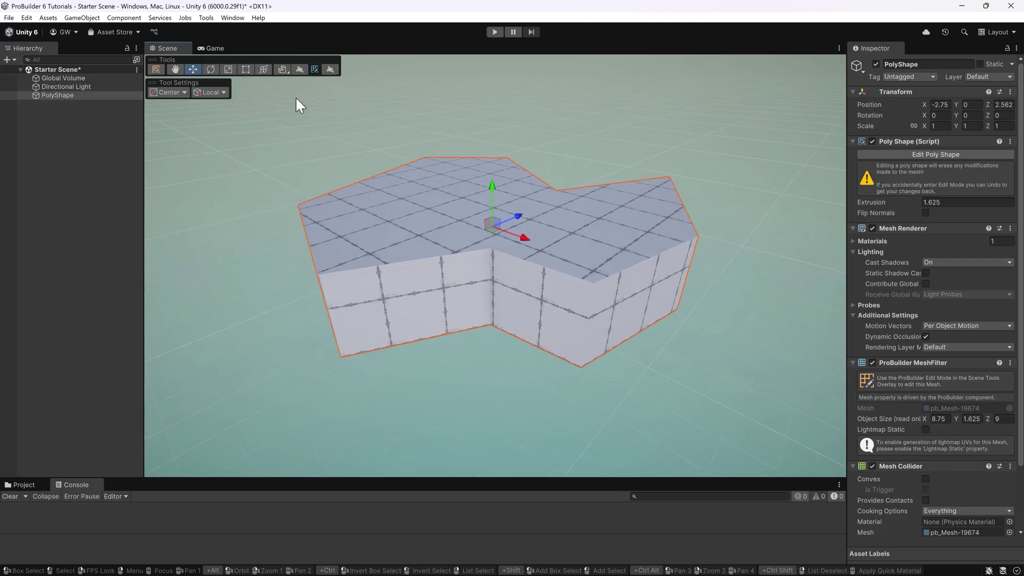
left_click(283, 69)
left_click(293, 87)
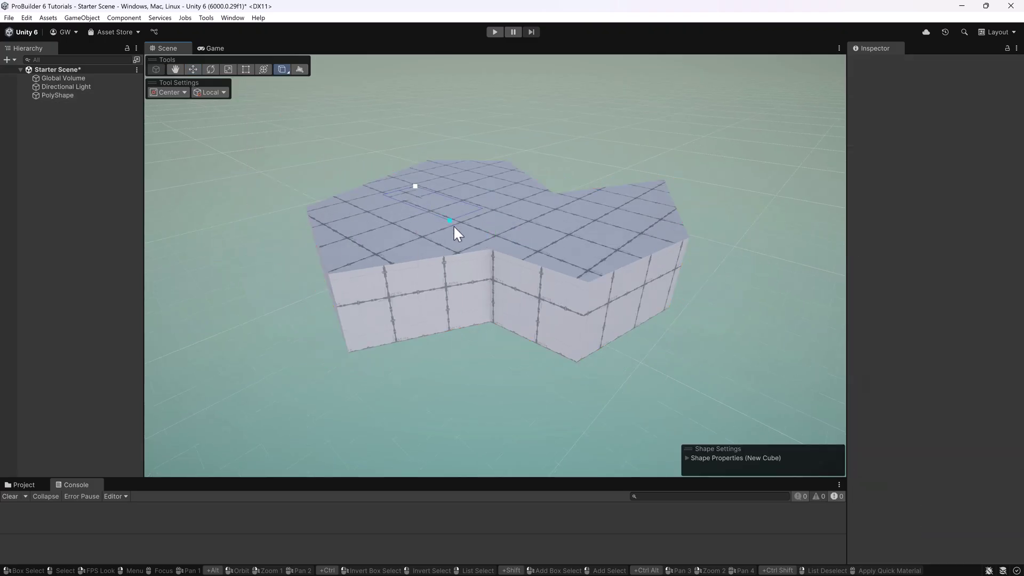
left_click_drag(454, 225, 428, 240)
left_click(428, 240)
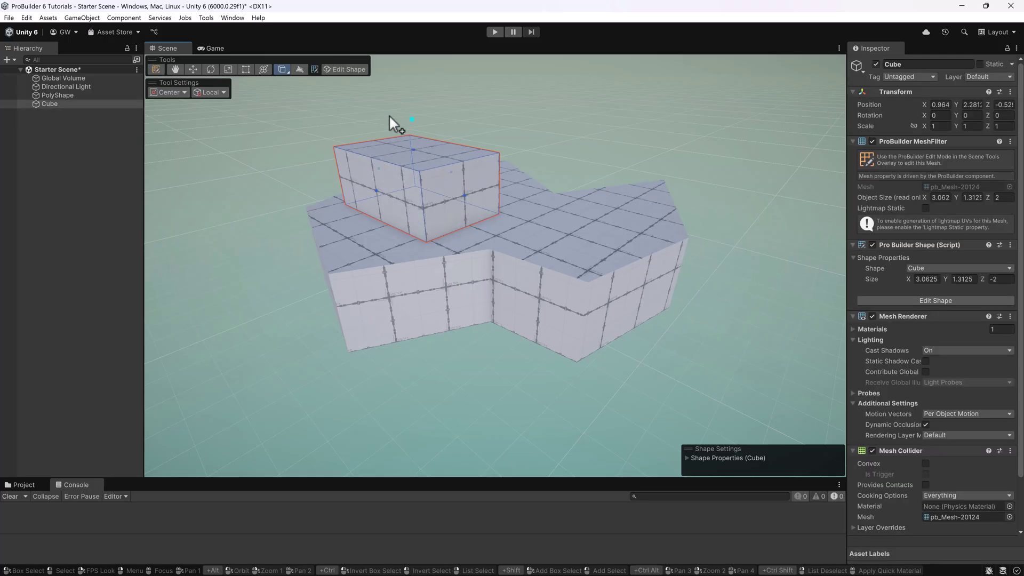
left_click(345, 70)
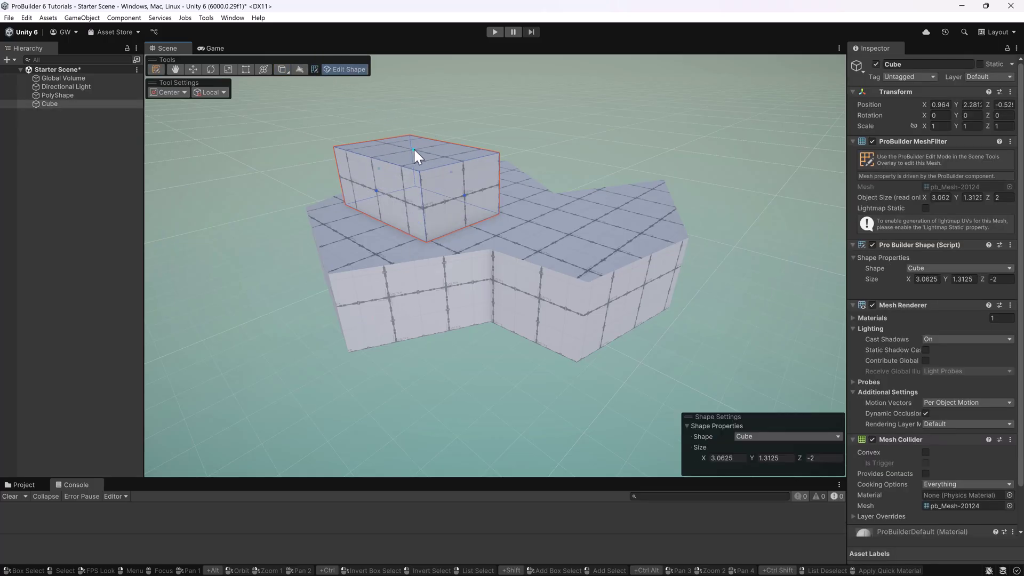
mouse_move(414, 148)
left_mouse_down()
mouse_move(427, 105)
mouse_move(430, 149)
left_mouse_up()
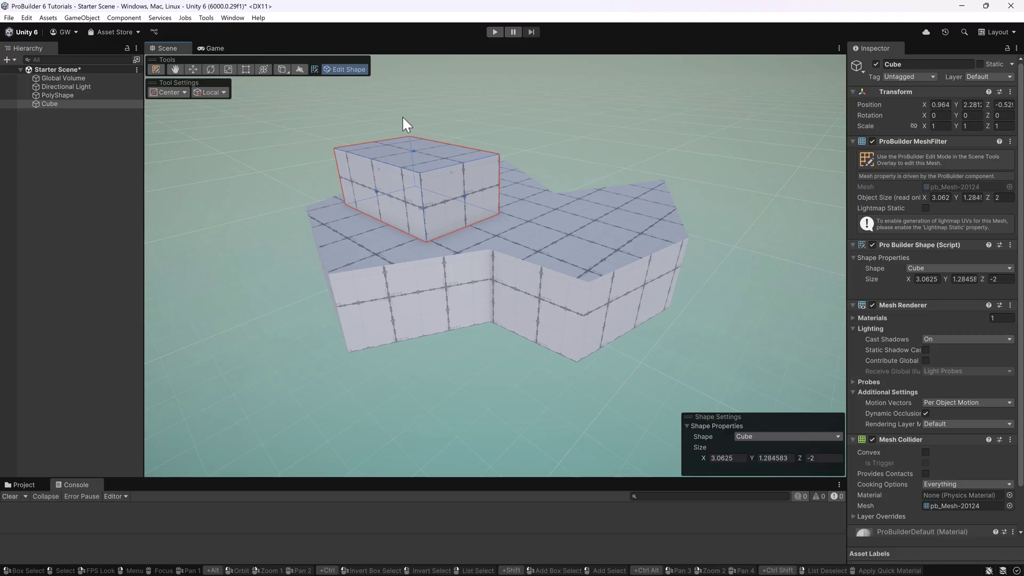
- Edit the poly shape's outline by nudging its left corner and front notch points, and remove the front-left corner point
left_click(376, 259)
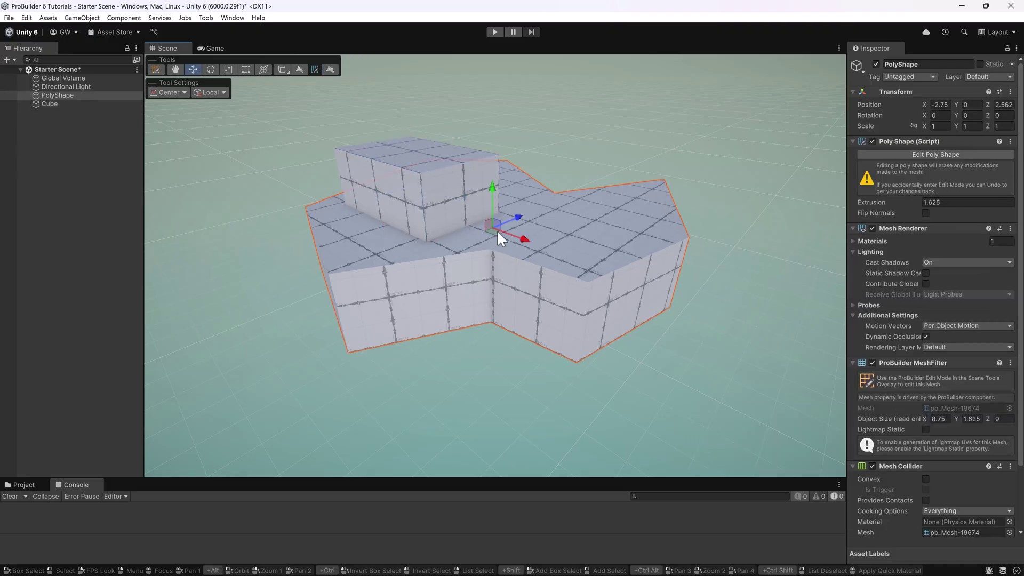
left_click(330, 69)
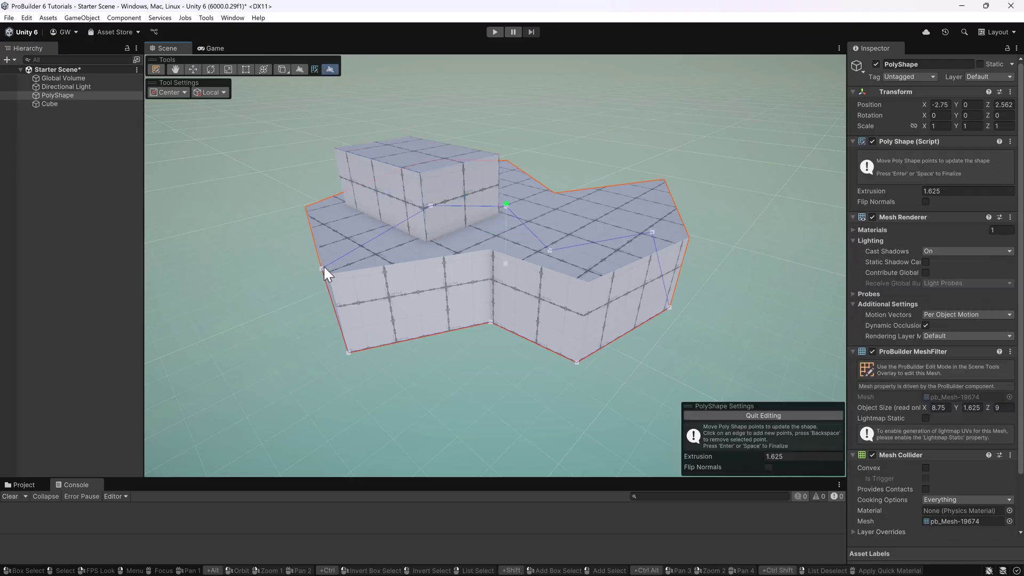
mouse_move(322, 267)
left_mouse_down()
mouse_move(339, 282)
mouse_move(299, 255)
mouse_move(335, 277)
mouse_move(322, 273)
left_mouse_up()
left_click_drag(491, 323, 488, 334)
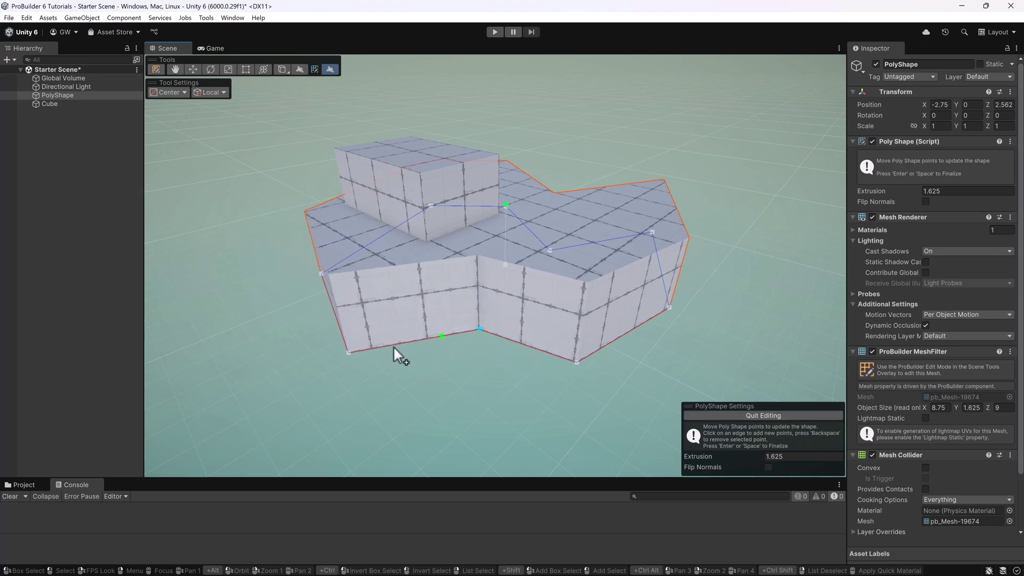
left_click(349, 353)
key("BackSpace")
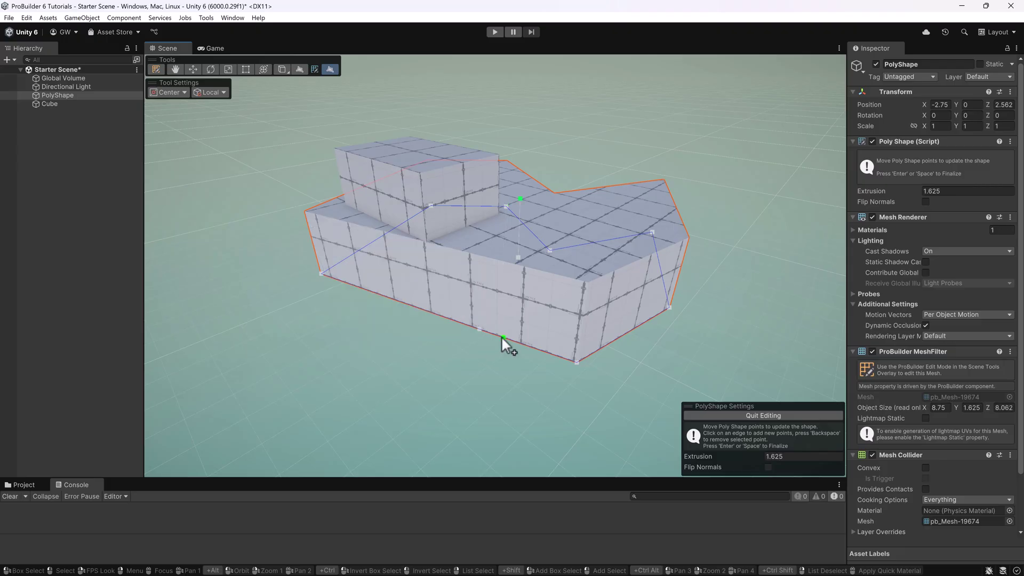
- Pull the former notch point outward and insert a new point on the adjoining front-left edge, moved inward to form a notch
left_click_drag(480, 329, 437, 347)
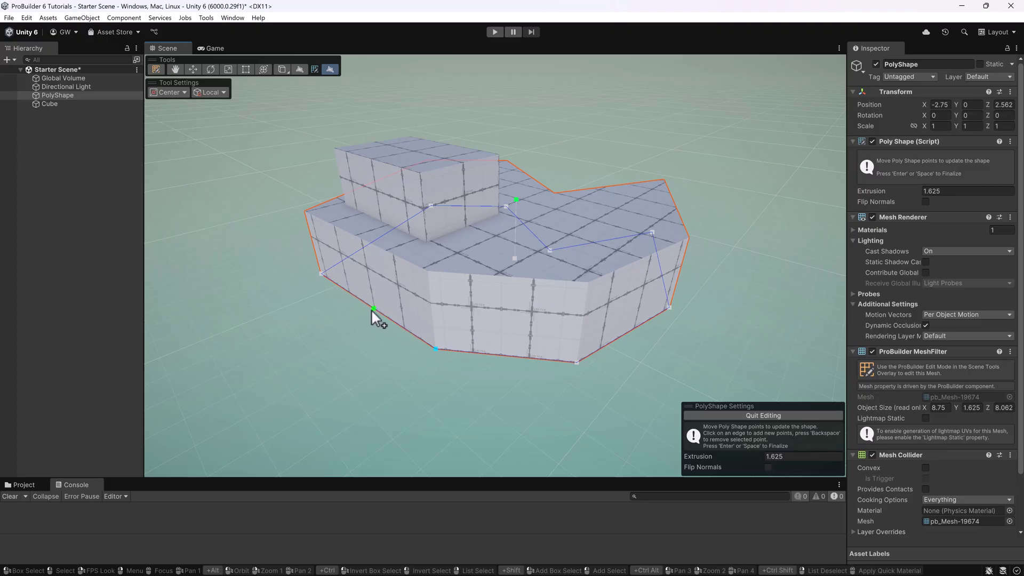
left_click_drag(371, 305, 404, 300)
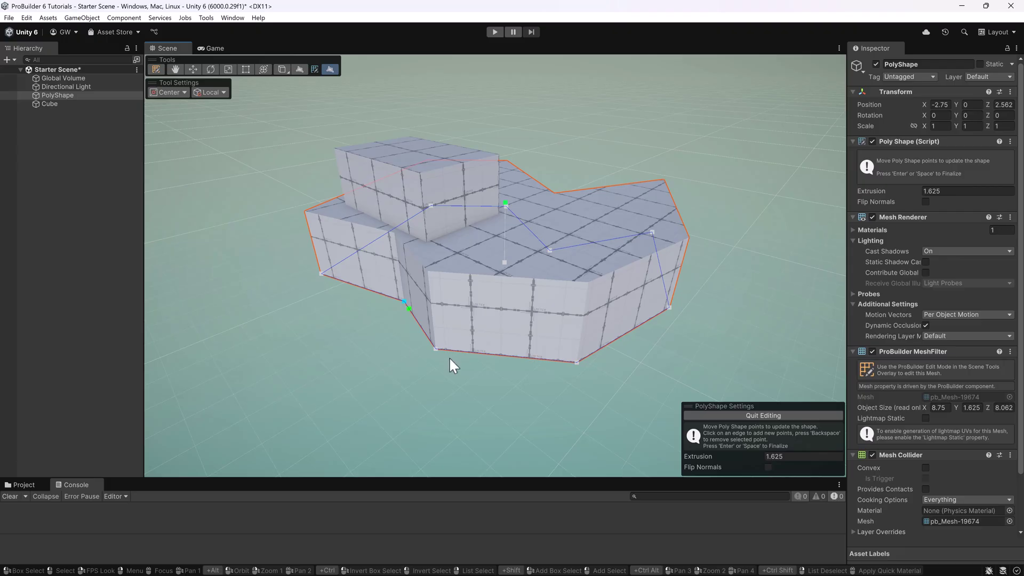
left_click_drag(400, 382, 473, 318, "alt")
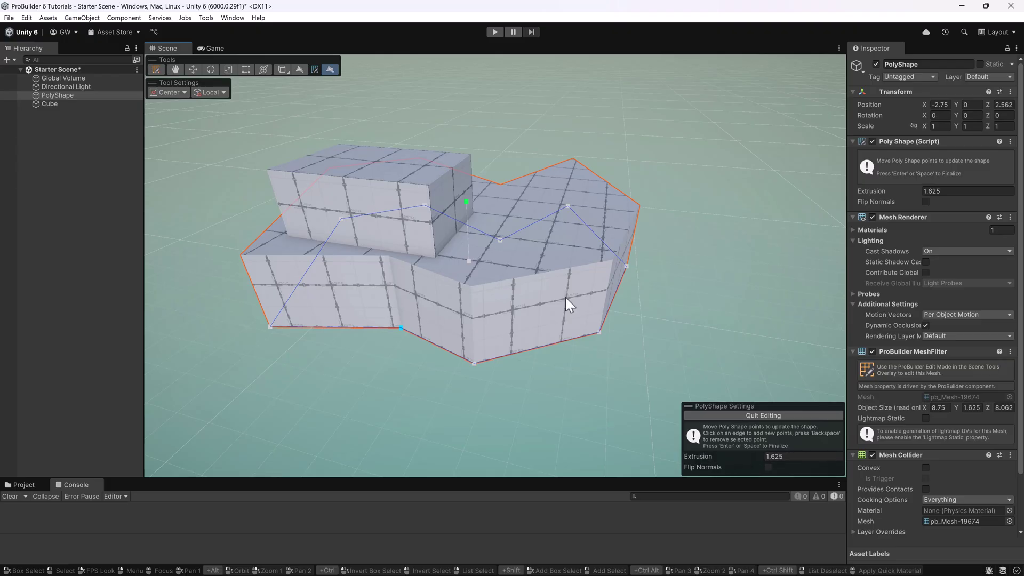
- Set the poly shape's extrusion to 1.64 and flip its normals to face inward
mouse_move(695, 456)
left_mouse_down()
mouse_move(639, 462)
mouse_move(699, 463)
left_mouse_up()
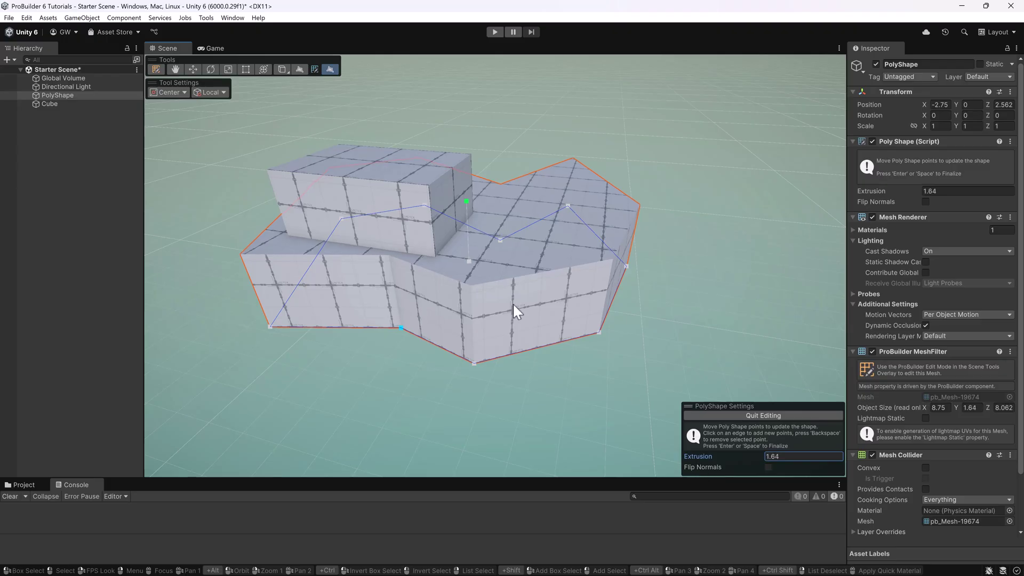
left_click_drag(585, 325, 535, 360, "alt")
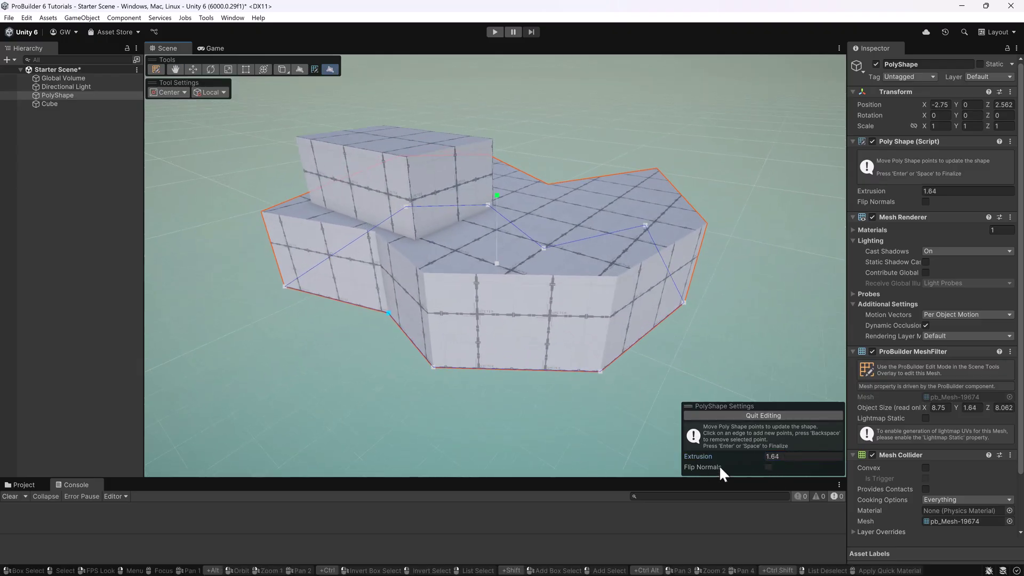
left_click(769, 467)
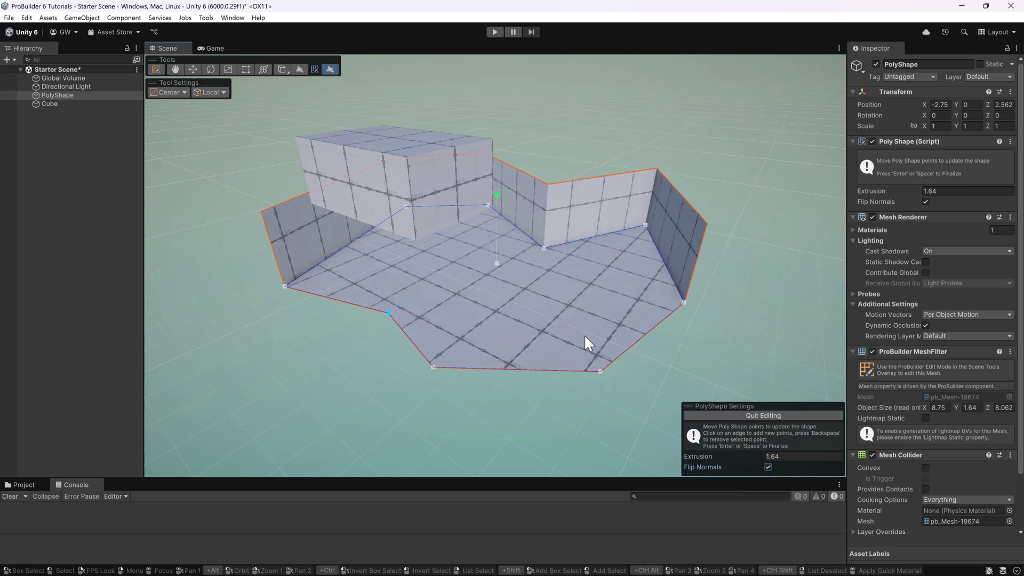
- Examine the poly shape from inside and outside to check how its walls, floor and ceiling face with flipped normals
left_click_drag(585, 334, 522, 291, "alt")
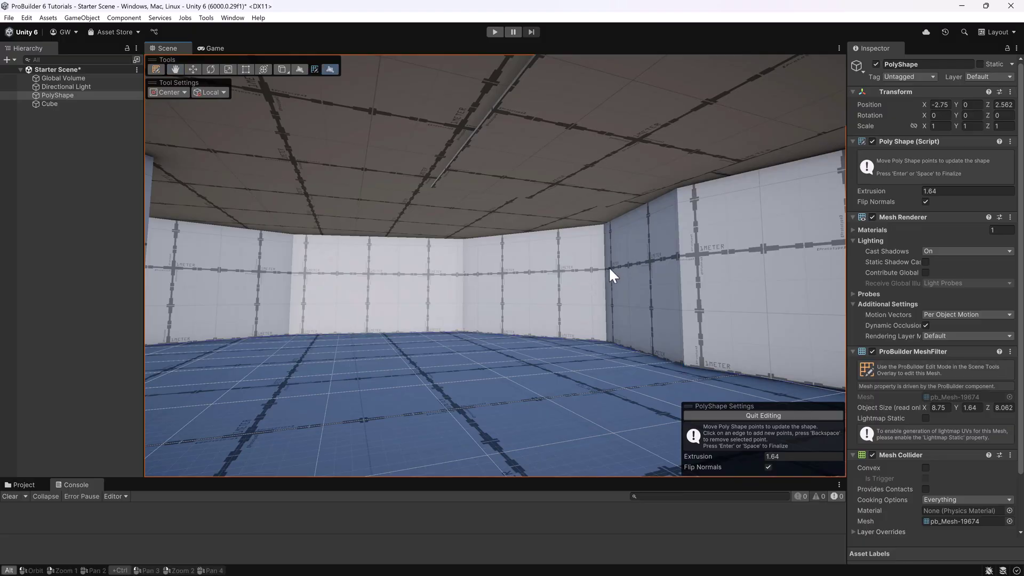
right_click_drag(610, 274, 553, 286, "alt")
left_click_drag(567, 268, 475, 290, "alt")
scroll(480, 288, "up", 6)
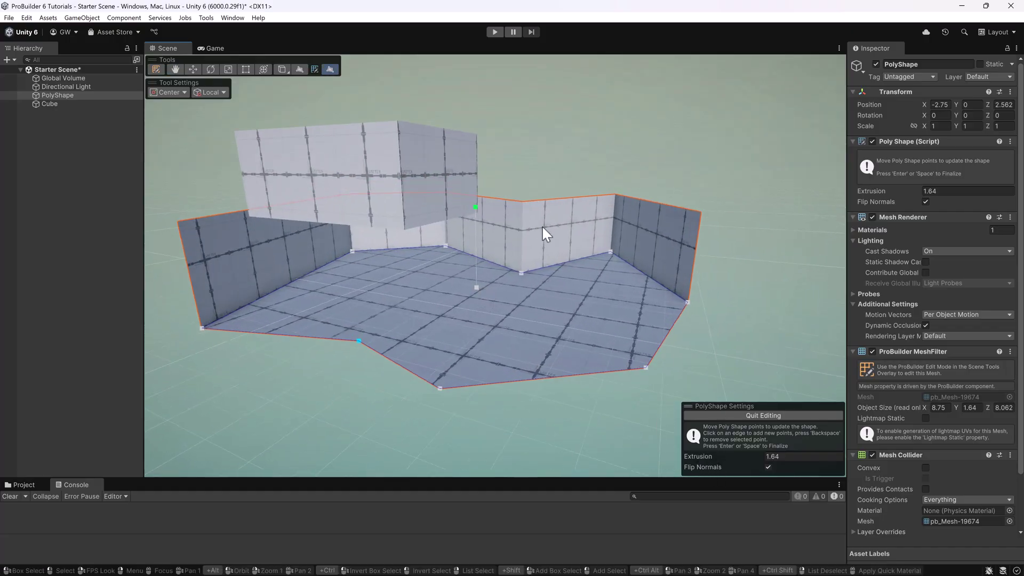
left_click_drag(542, 225, 480, 282, "alt")
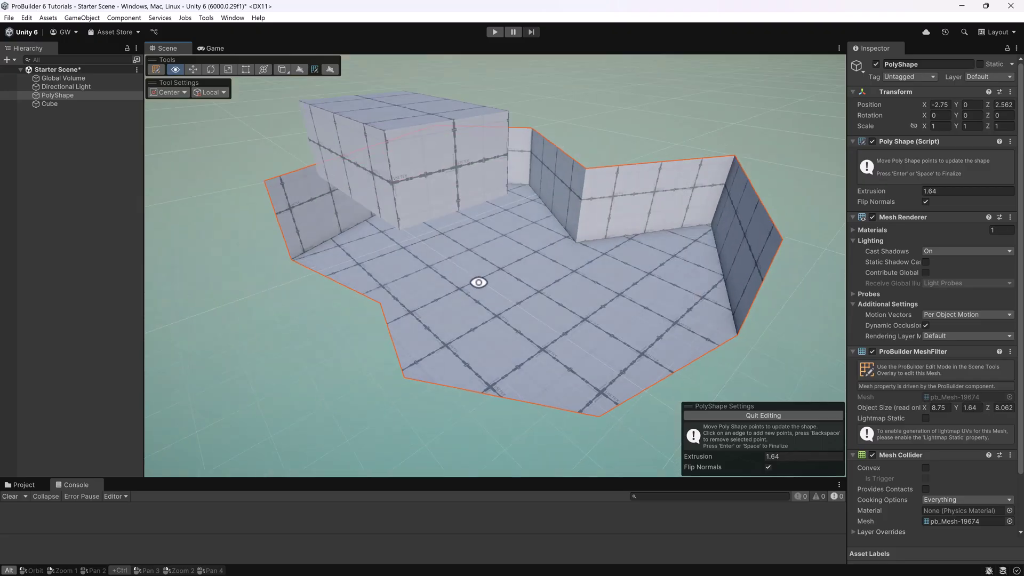
scroll(478, 282, "down", 3)
scroll(478, 282, "up", 2)
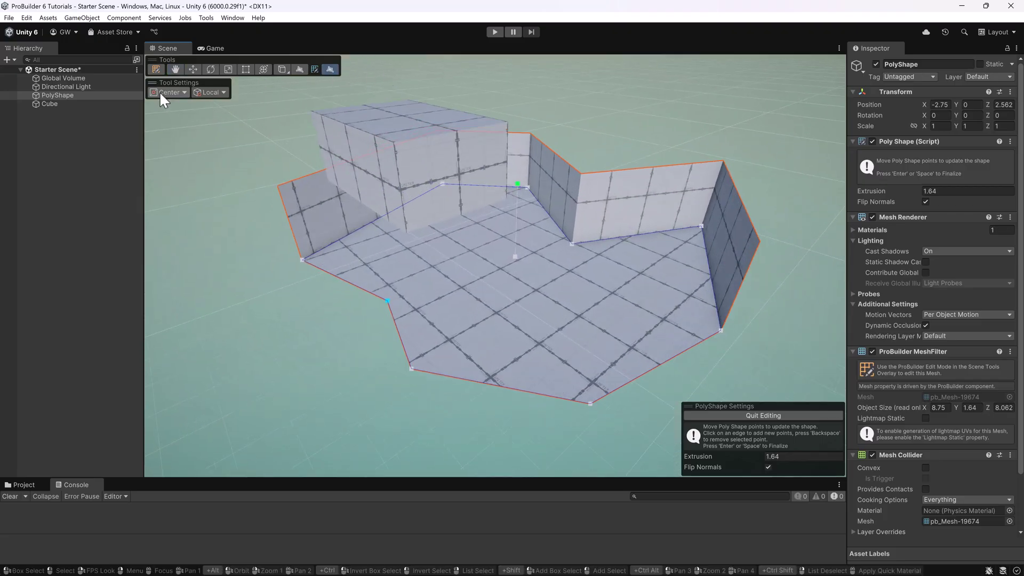
- Quit editing the poly shape's points and reselect the shape as an object in the scene
left_click(331, 66)
left_click(224, 171)
left_click_drag(224, 171, 556, 291, "alt")
left_click(508, 238)
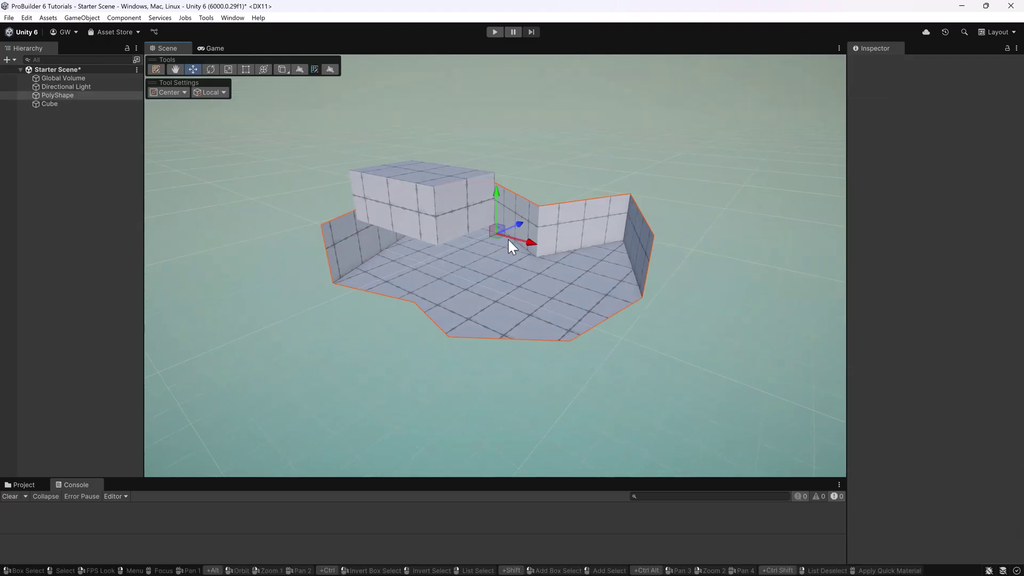
left_click_drag(508, 238, 587, 337, "alt")
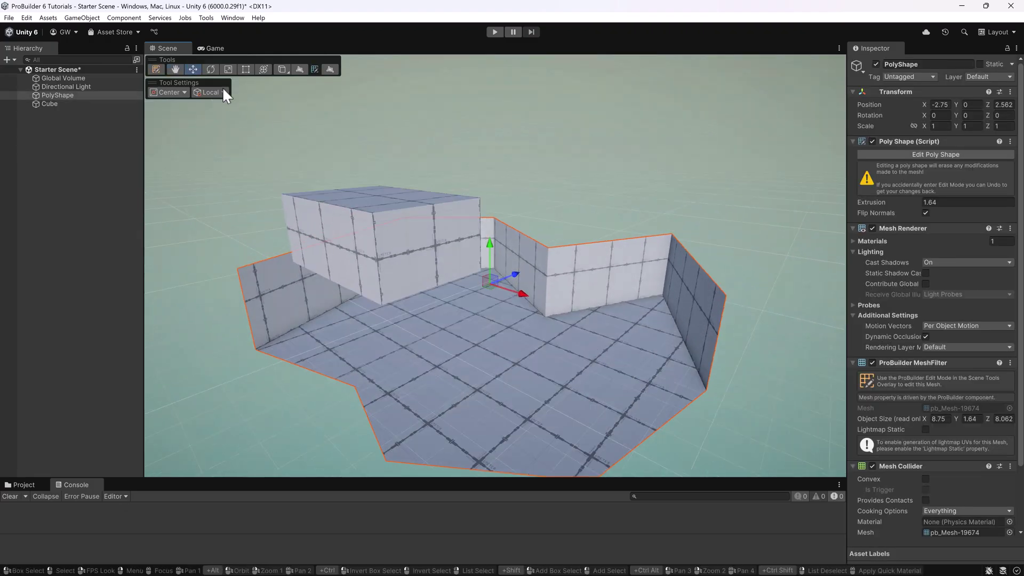
- Inspect the poly shape's edges in ProBuilder edit mode, return to object mode and clear the selection
left_click(155, 70)
left_click_drag(512, 293, 536, 430, "alt")
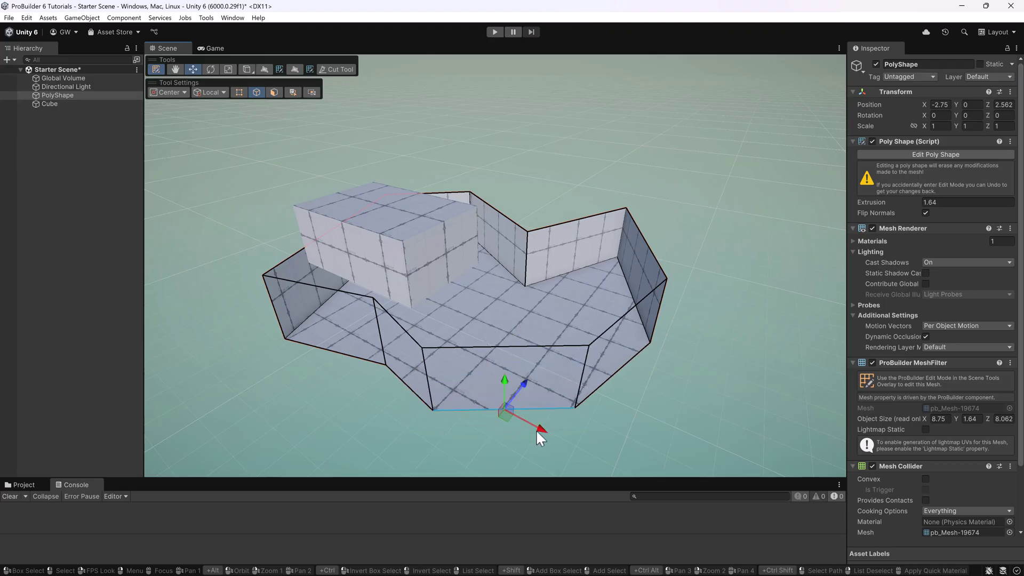
left_click_drag(633, 316, 313, 136, "alt")
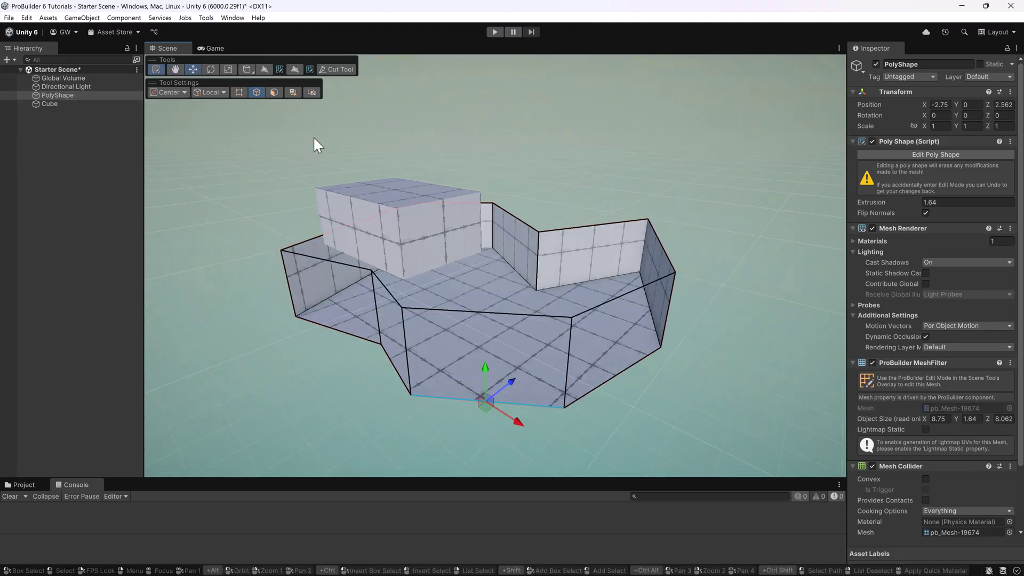
key("Escape")
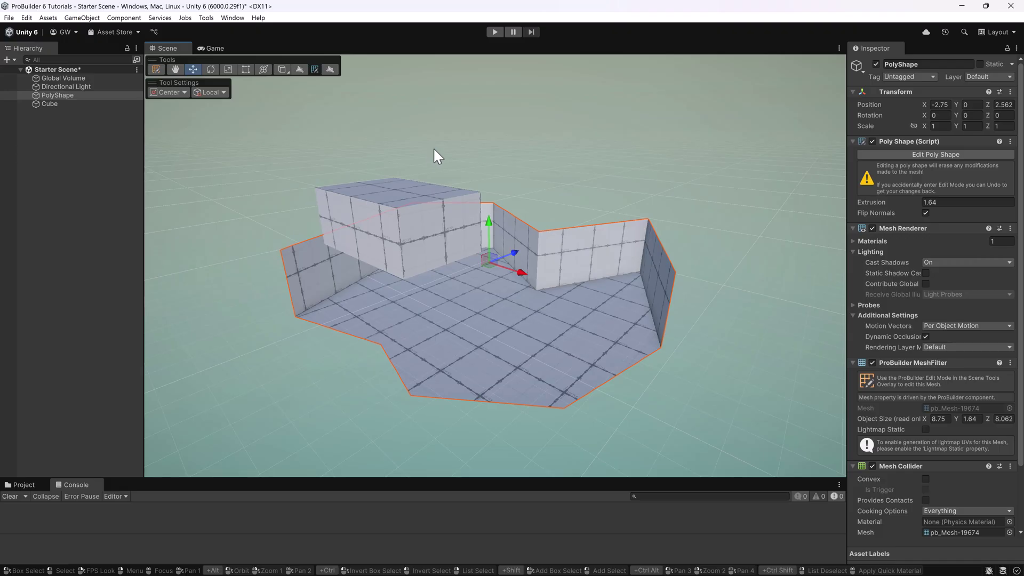
left_click(493, 144)
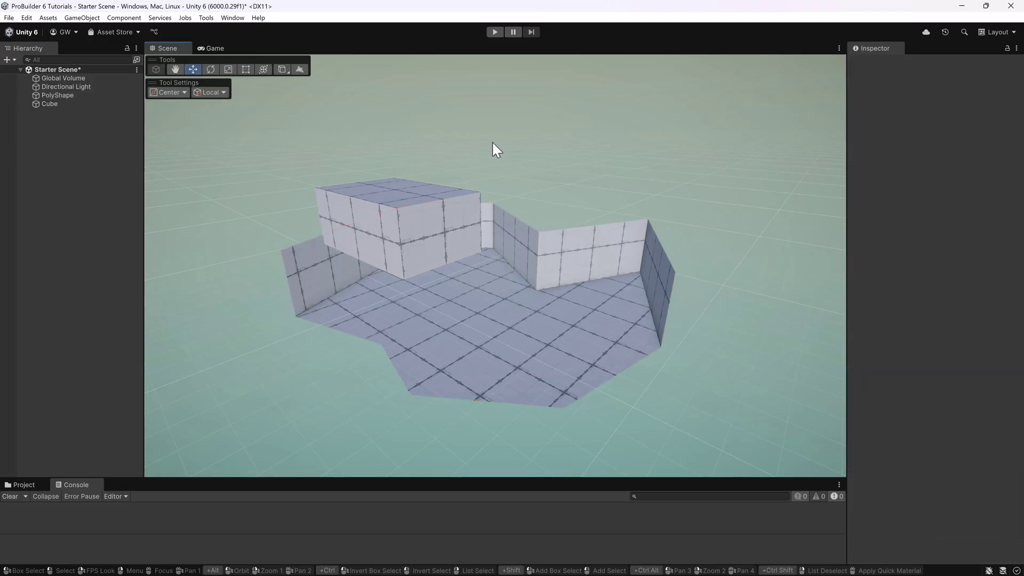